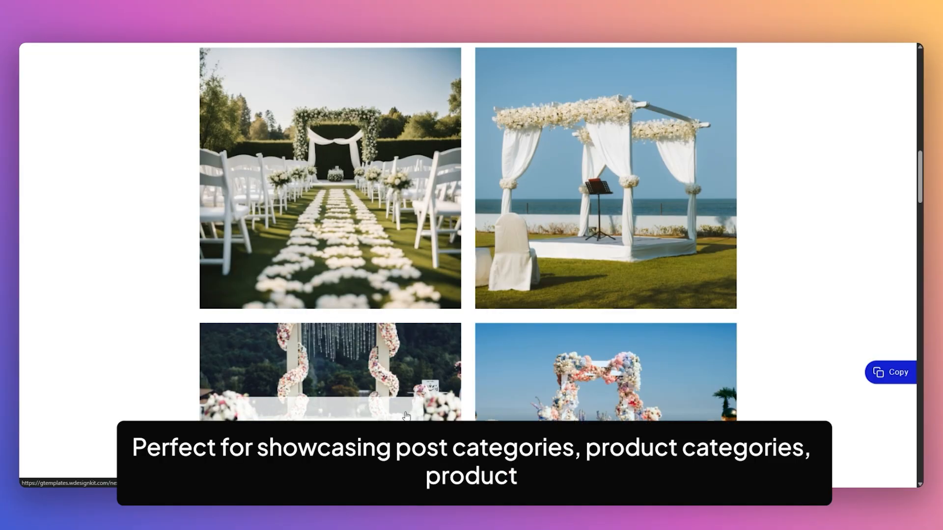
Examine the taxonomy listing demos on the demo page, including the wedding, cuisine, eyewear, shoe and accessory category layouts
{"action": "scroll", "coordinate": [631, 344], "scroll_direction": "down", "scroll_amount": 8}
{"action": "scroll", "coordinate": [637, 335], "scroll_direction": "down", "scroll_amount": 3}
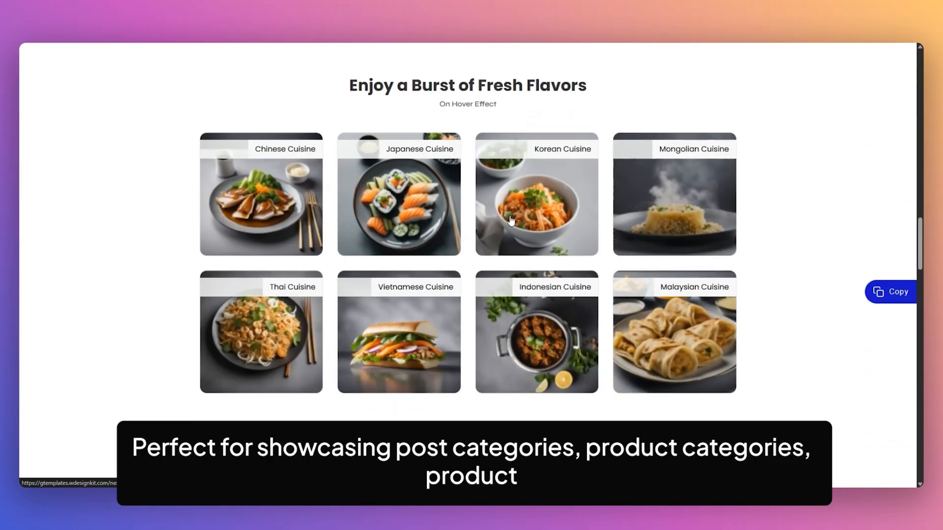
{"action": "scroll", "coordinate": [545, 343], "scroll_direction": "down", "scroll_amount": 8}
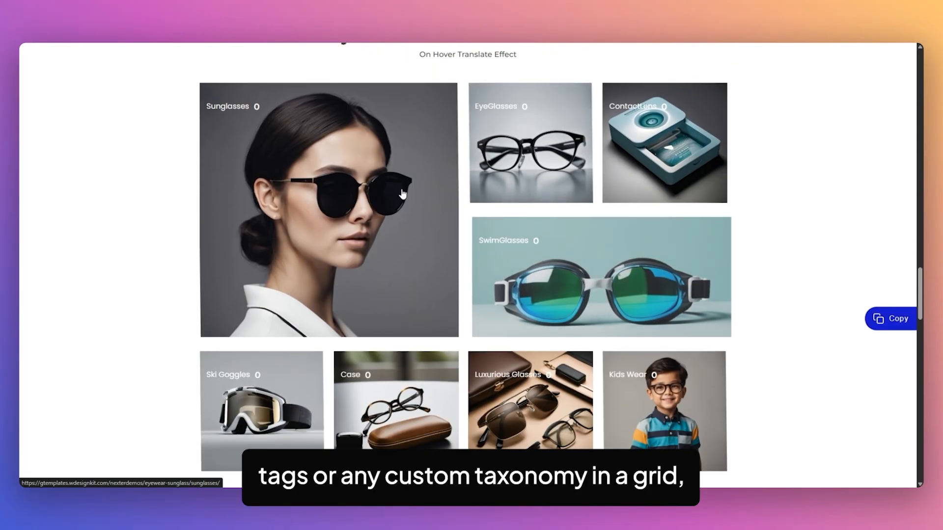
{"action": "scroll", "coordinate": [641, 267], "scroll_direction": "down", "scroll_amount": 10}
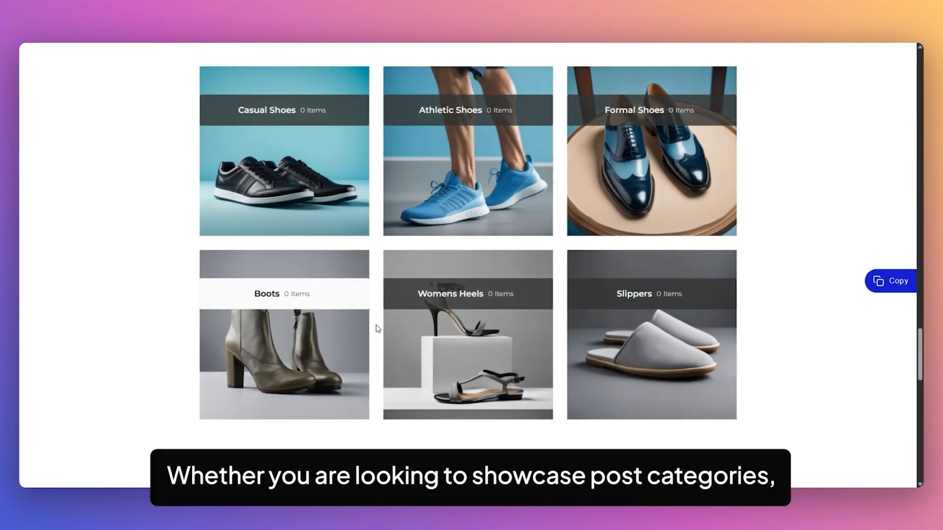
{"action": "scroll", "coordinate": [687, 304], "scroll_direction": "down", "scroll_amount": 5}
{"action": "scroll", "coordinate": [706, 310], "scroll_direction": "down", "scroll_amount": 4}
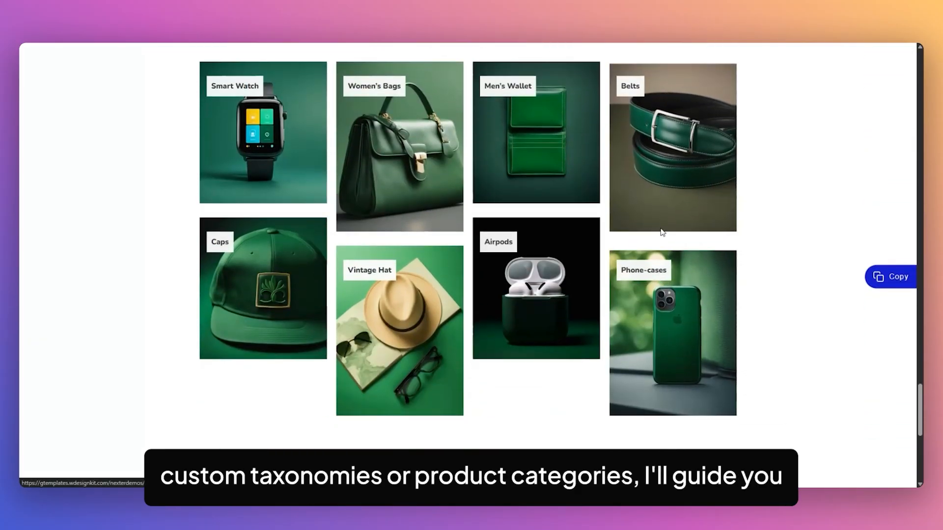
{"action": "scroll", "coordinate": [592, 307], "scroll_direction": "down", "scroll_amount": 7}
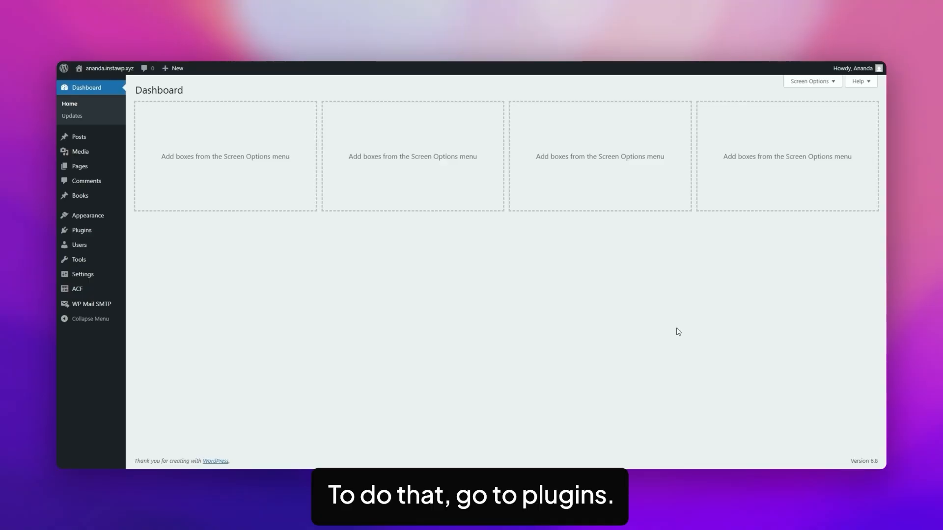
Search the WordPress plugin directory for "nexter blocks", and install and activate the Nexter Blocks plugin
{"action": "mouse_move", "coordinate": [84, 231]}
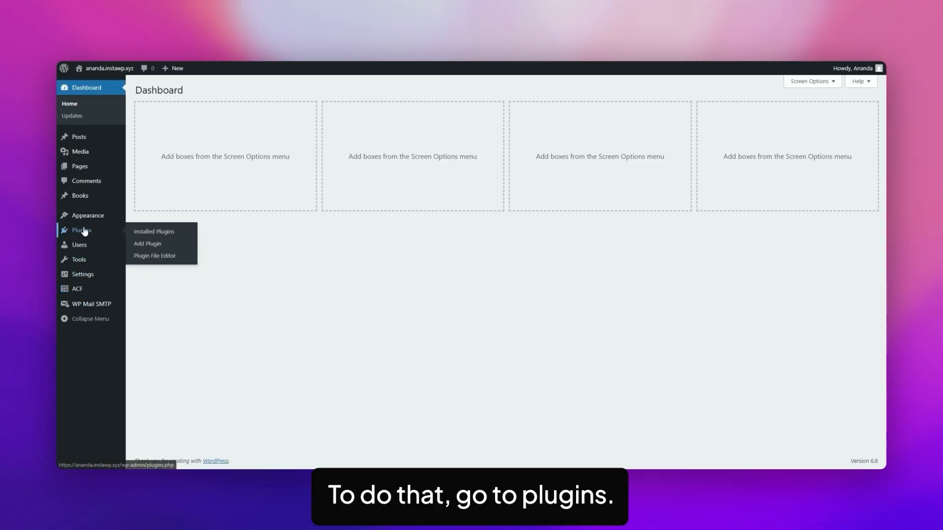
{"action": "left_click", "coordinate": [142, 244]}
{"action": "left_click", "coordinate": [733, 113]}
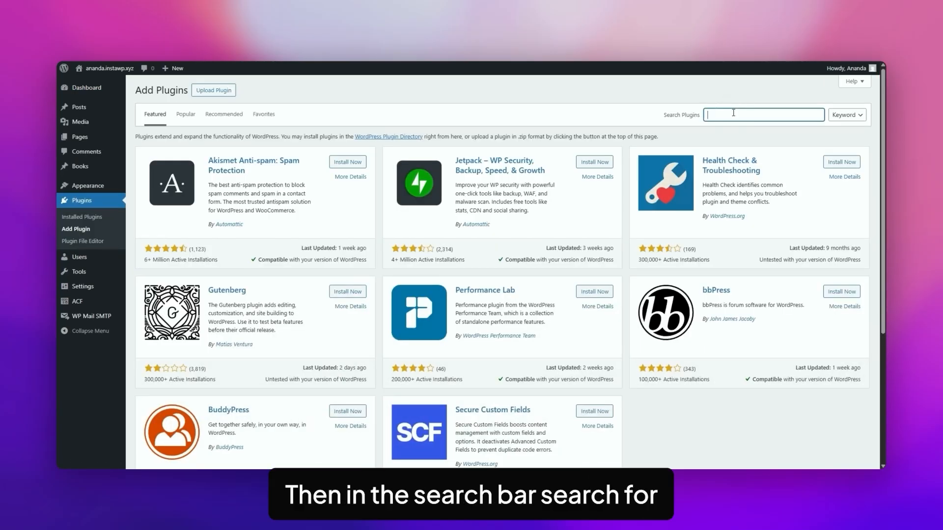
{"action": "type", "text": "nexter blocks"}
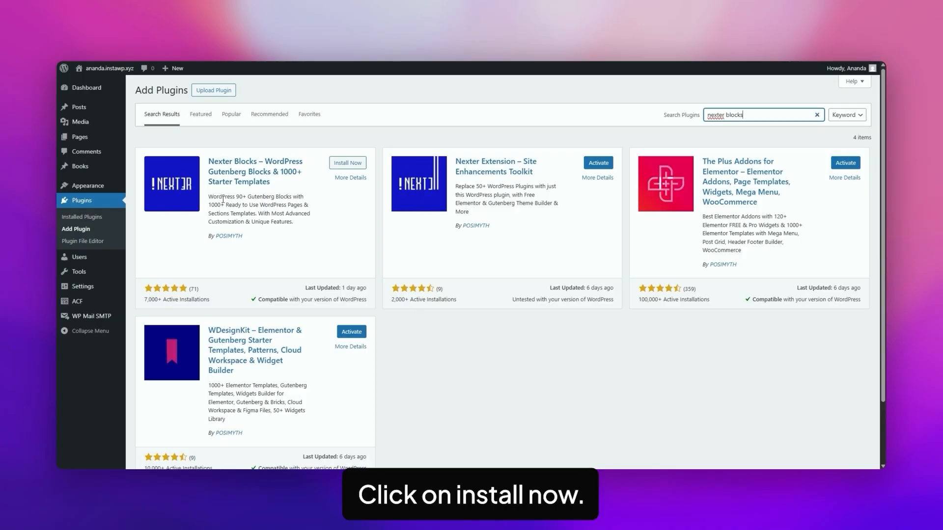
{"action": "left_click", "coordinate": [346, 164]}
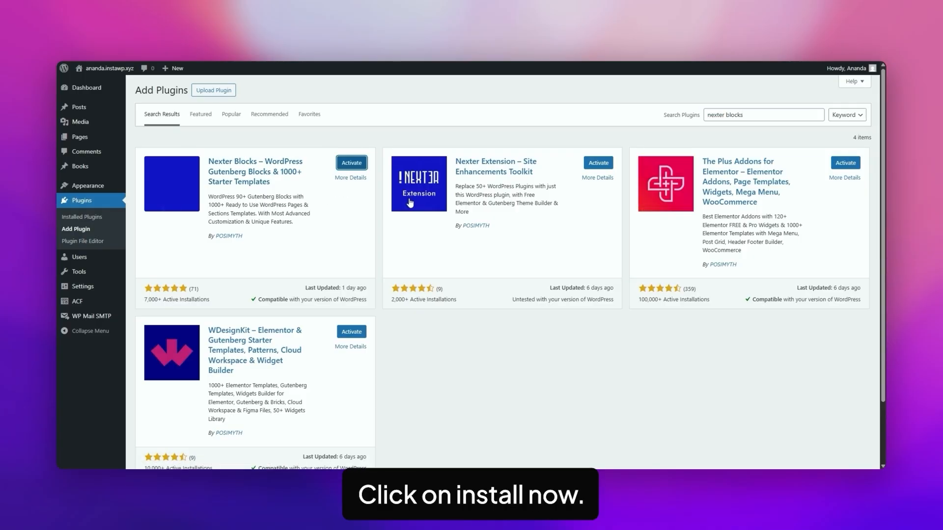
{"action": "left_click", "coordinate": [349, 163]}
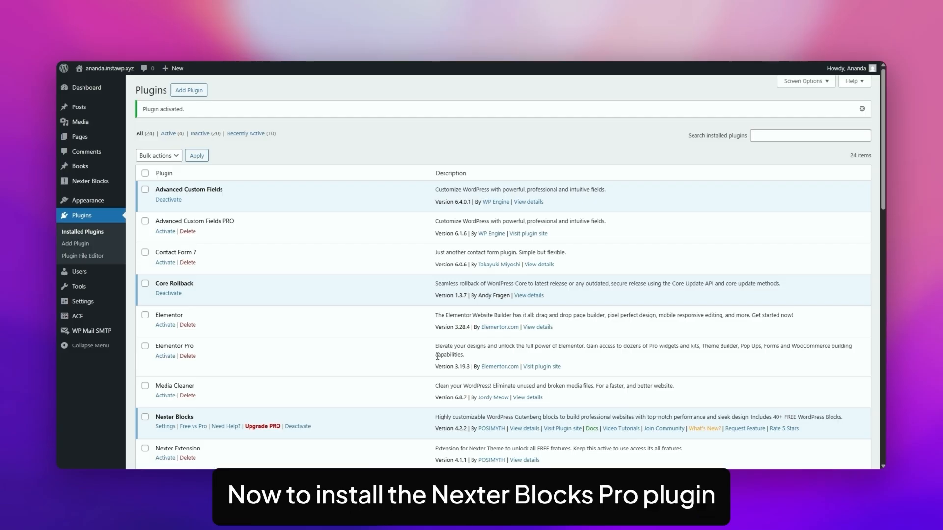
Review the Free versus Pro feature comparison for Nexter Blocks and follow its upgrade link
{"action": "mouse_move", "coordinate": [97, 182]}
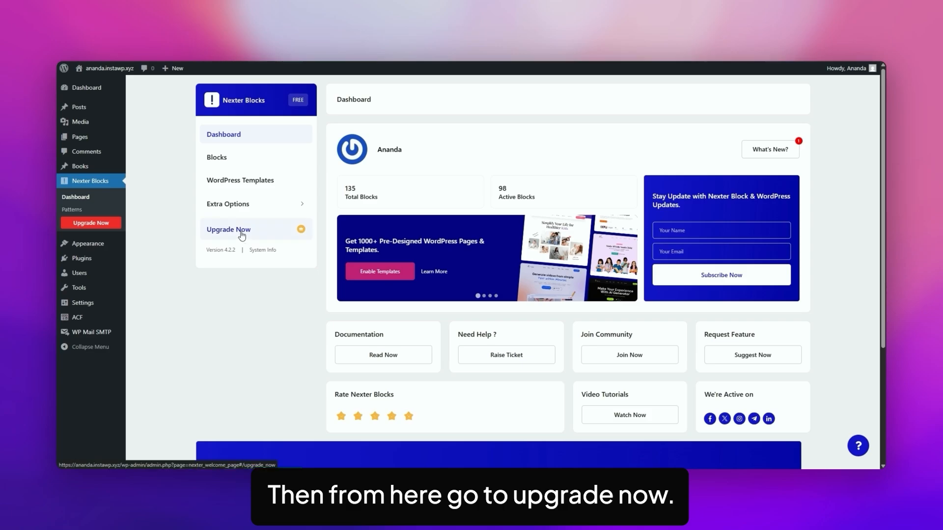
{"action": "left_click", "coordinate": [242, 231]}
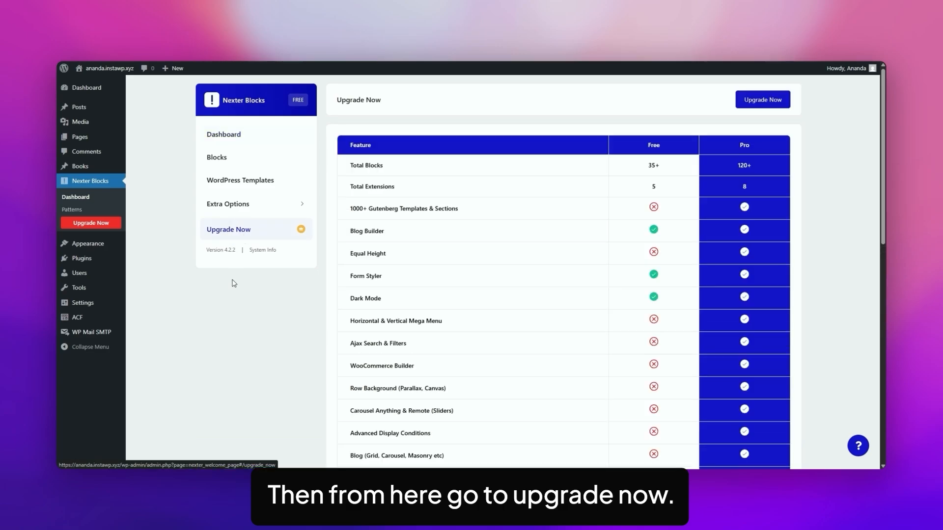
{"action": "scroll", "coordinate": [648, 241], "scroll_direction": "down", "scroll_amount": 5}
{"action": "scroll", "coordinate": [659, 239], "scroll_direction": "down", "scroll_amount": 2}
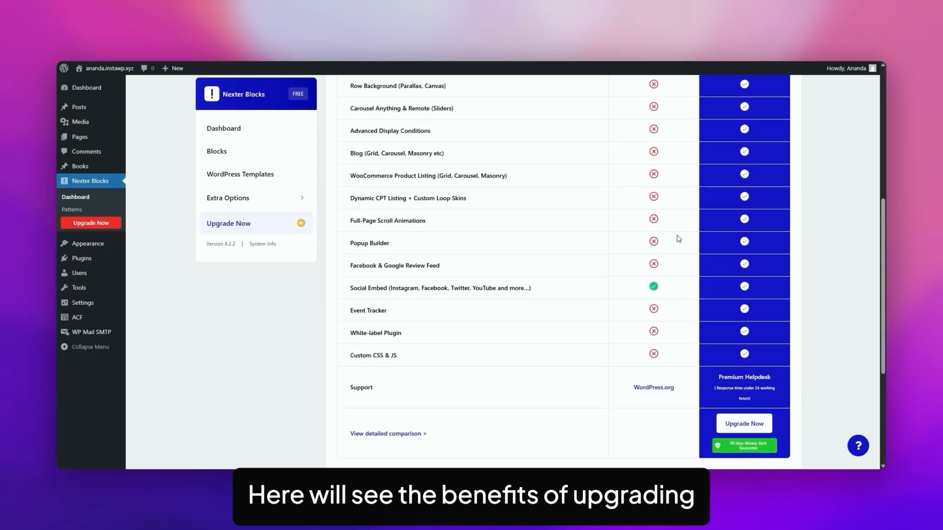
{"action": "left_click", "coordinate": [747, 425]}
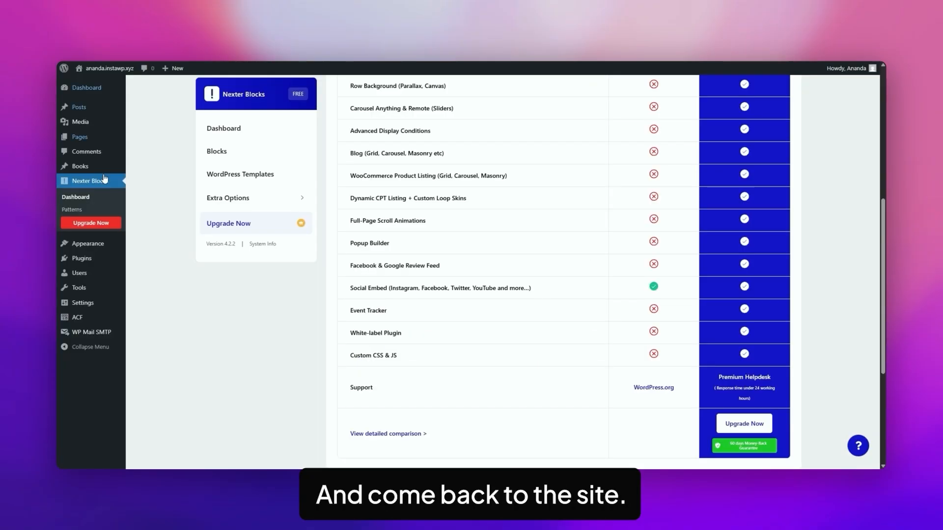
Upload the plugin archive the-plus-addons-for-block-editor-pro-store-V4.2.1.zip, install it and activate the plugin
{"action": "mouse_move", "coordinate": [125, 266]}
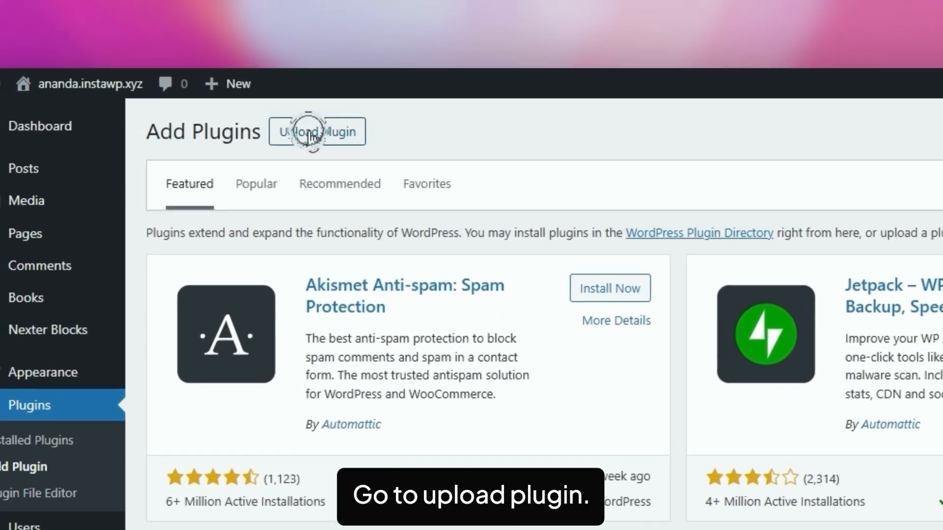
{"action": "left_click", "coordinate": [253, 90]}
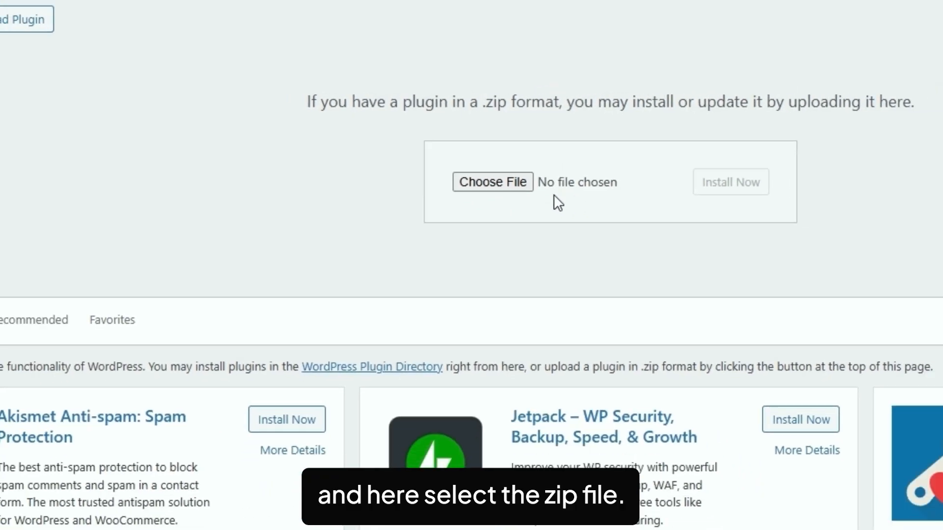
{"action": "left_click", "coordinate": [840, 215]}
{"action": "left_click", "coordinate": [319, 118]}
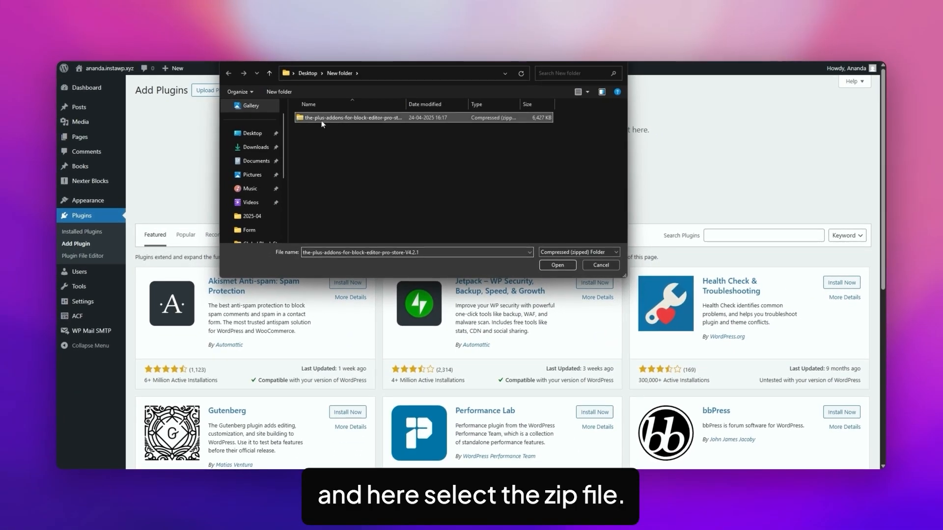
{"action": "left_click", "coordinate": [557, 265]}
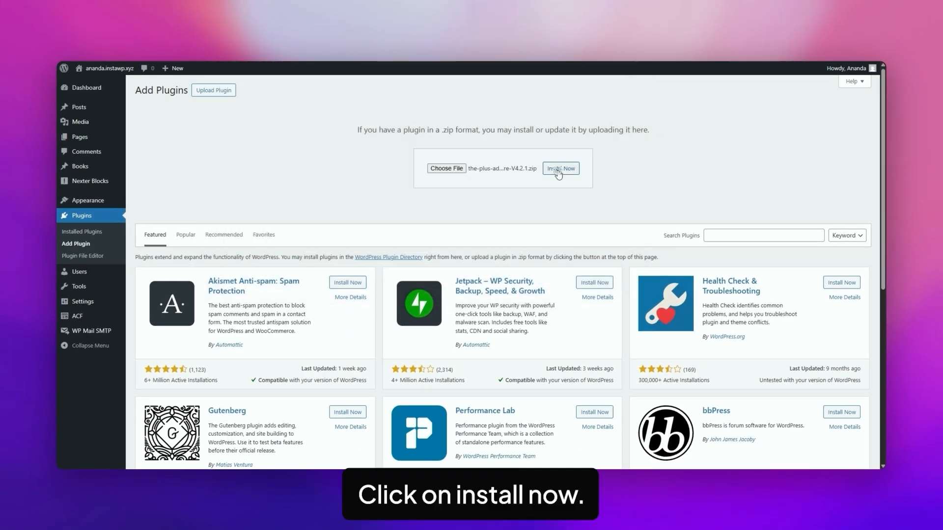
{"action": "left_click", "coordinate": [558, 170]}
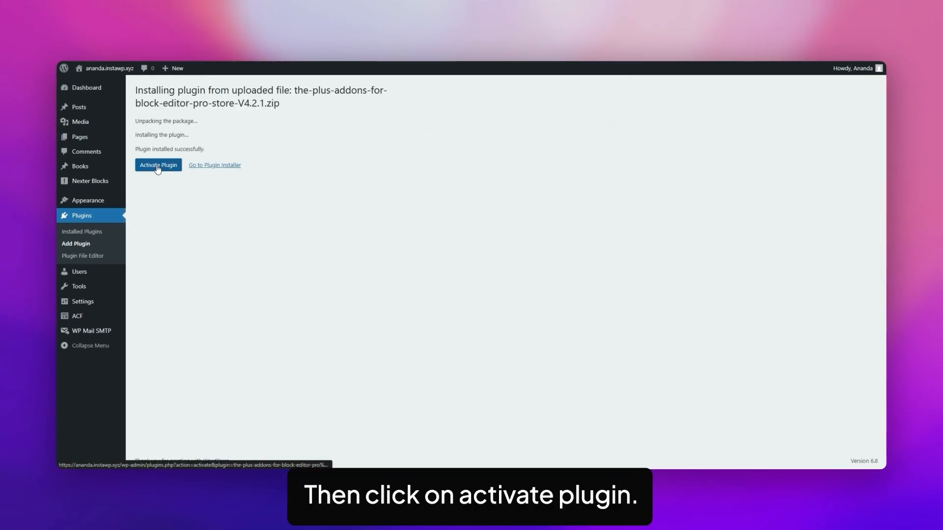
{"action": "left_click", "coordinate": [157, 167]}
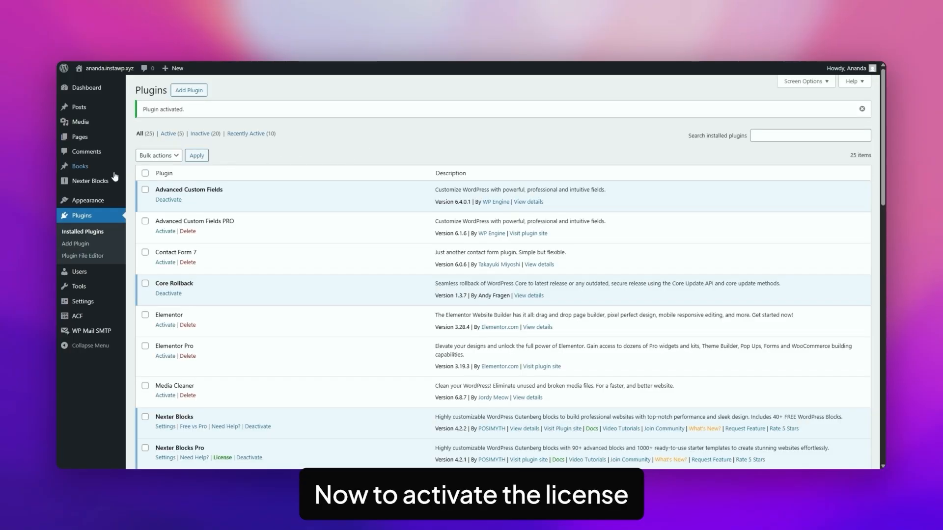
Open the Activate PRO page in the Nexter Blocks dashboard
{"action": "mouse_move", "coordinate": [92, 186]}
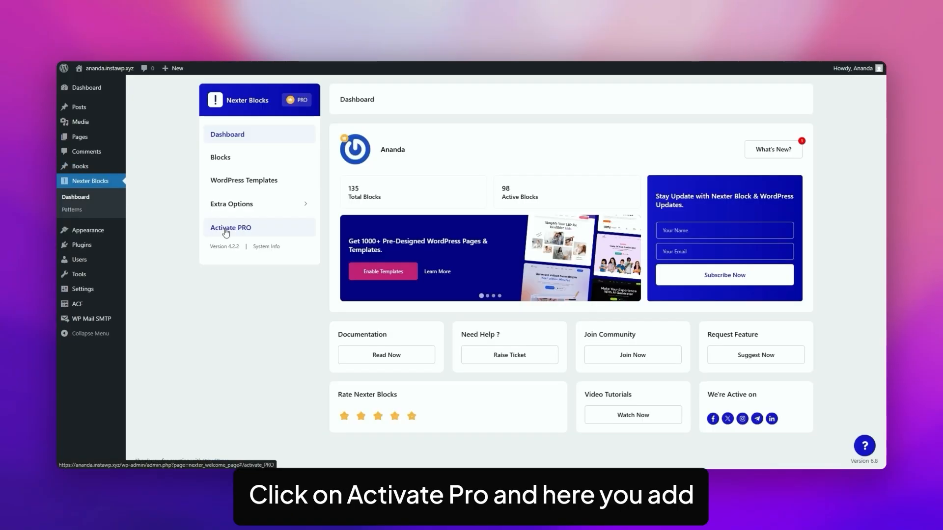
{"action": "left_click", "coordinate": [226, 229]}
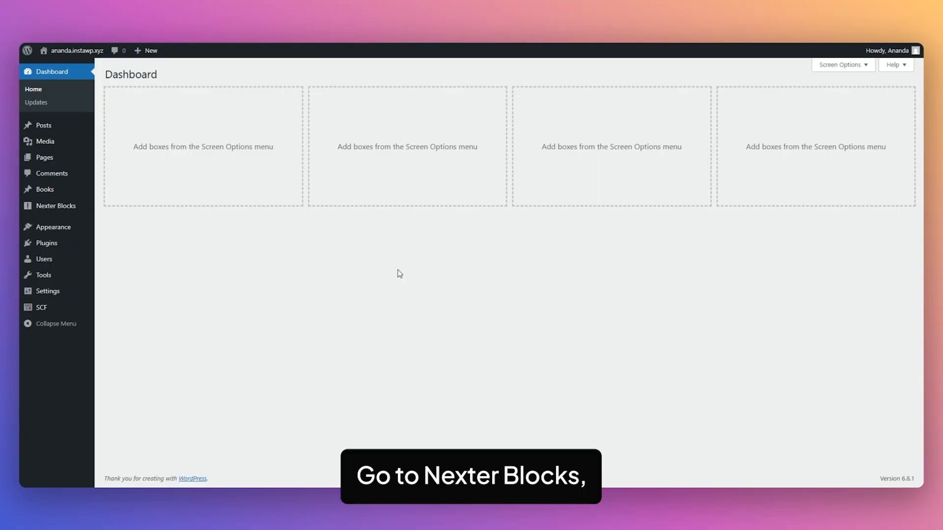
Find the Taxonomy Listing block among the Nexter Blocks by searching "taxonomy listing", enable it and save the settings
{"action": "left_click", "coordinate": [59, 210]}
{"action": "left_click", "coordinate": [212, 152]}
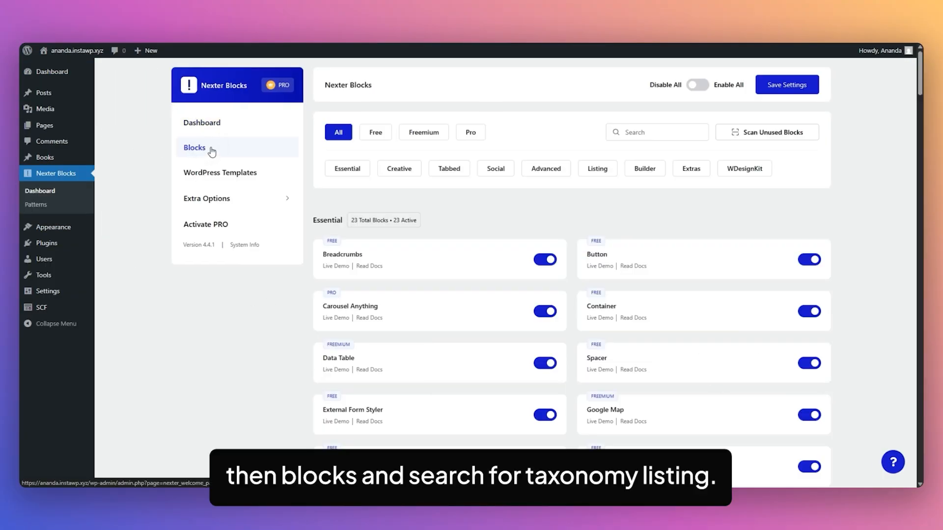
{"action": "left_click", "coordinate": [628, 134]}
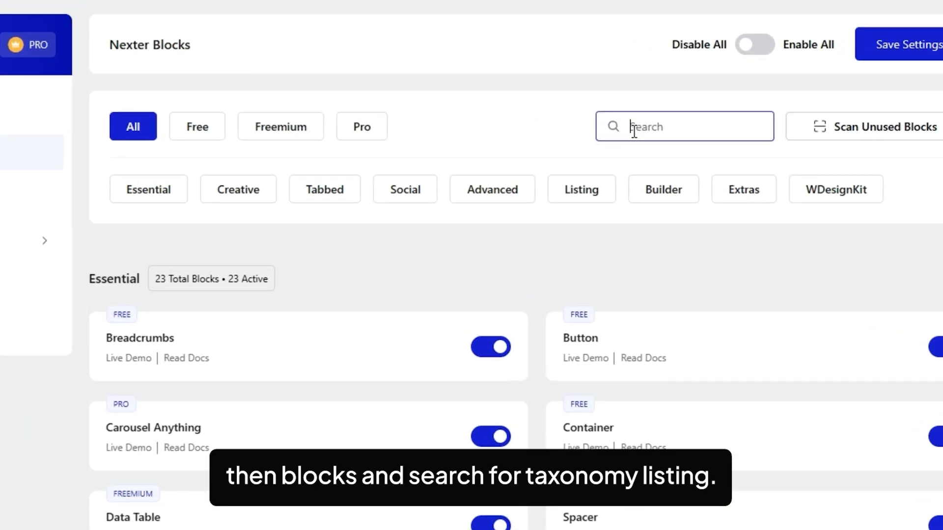
{"action": "type", "text": "taxonomy listing"}
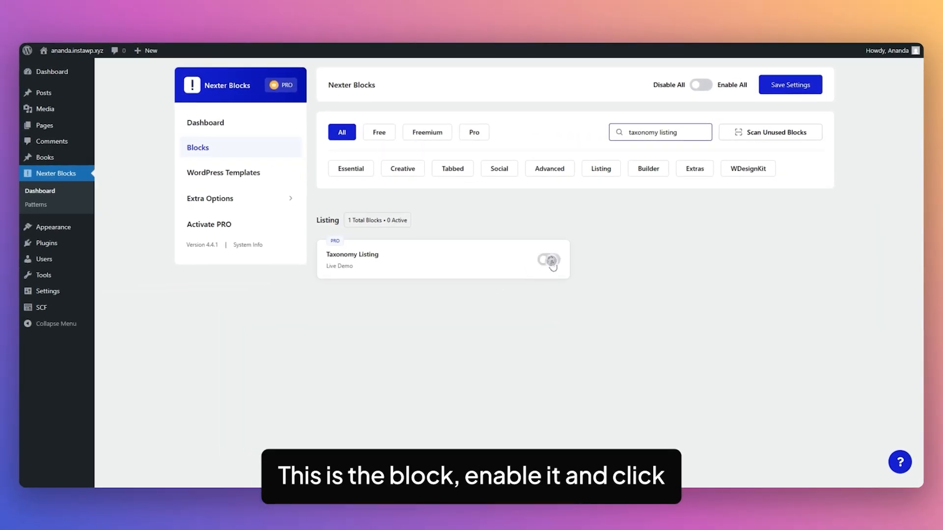
{"action": "left_click", "coordinate": [446, 437]}
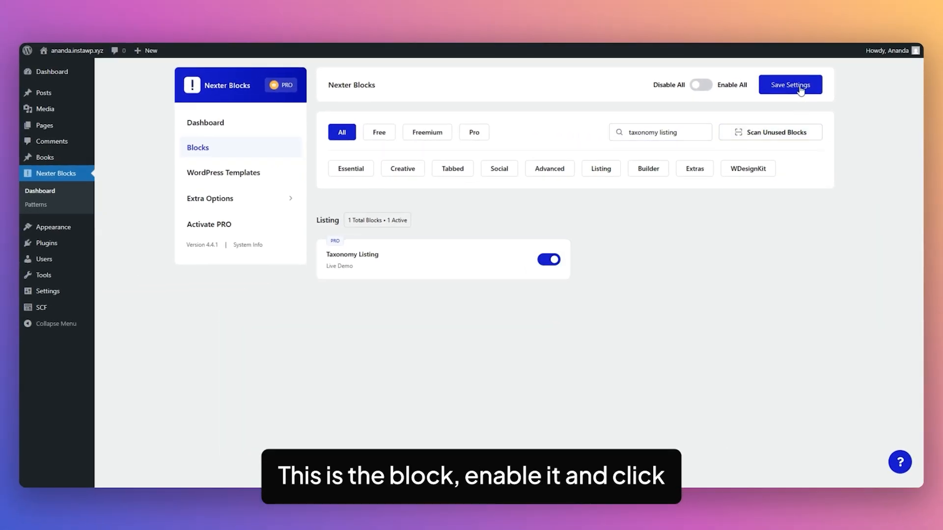
{"action": "left_click", "coordinate": [798, 86]}
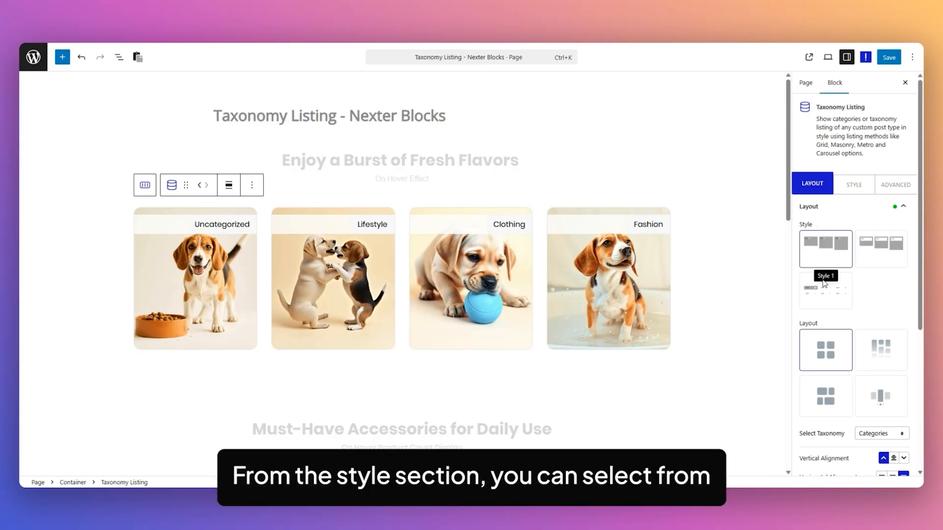
Try Style 2 and Style 3 on the Taxonomy Listing block, and switch back to Style 1
{"action": "left_click", "coordinate": [878, 249]}
{"action": "left_click", "coordinate": [820, 290]}
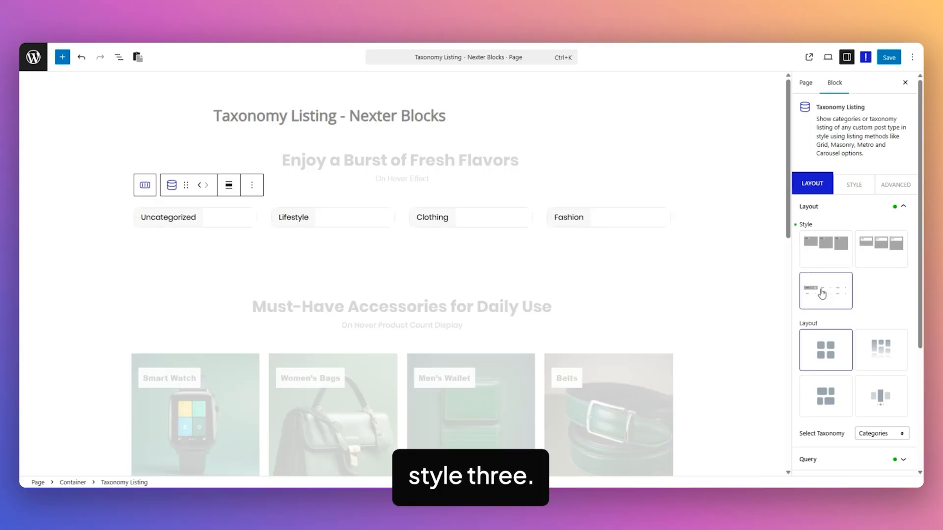
{"action": "left_click", "coordinate": [826, 248]}
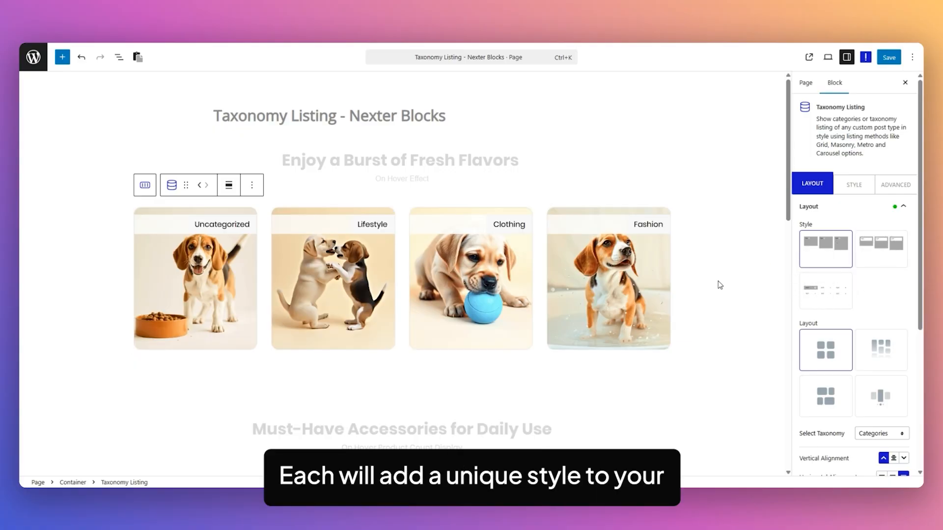
Check which taxonomies the Taxonomy Listing block offers, keeping Categories as the selected source
{"action": "scroll", "coordinate": [844, 294], "scroll_direction": "down", "scroll_amount": 2}
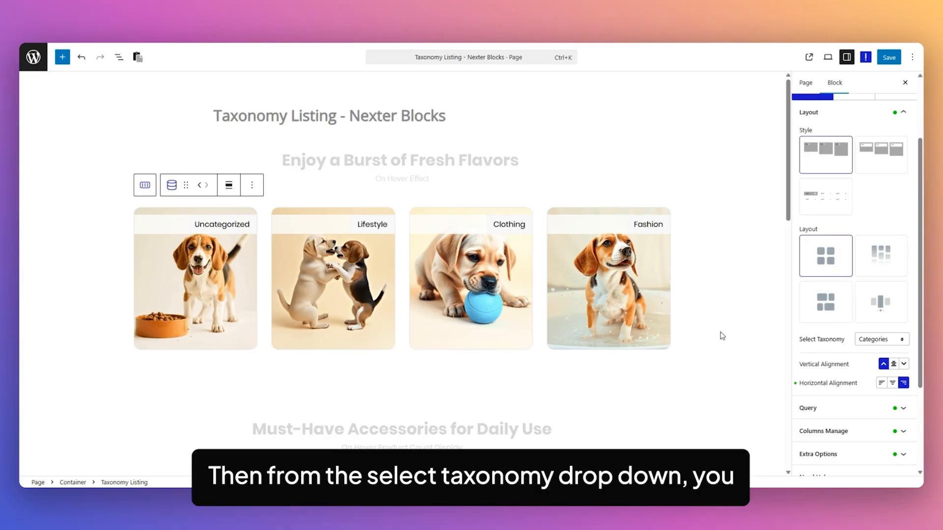
{"action": "left_click", "coordinate": [894, 346]}
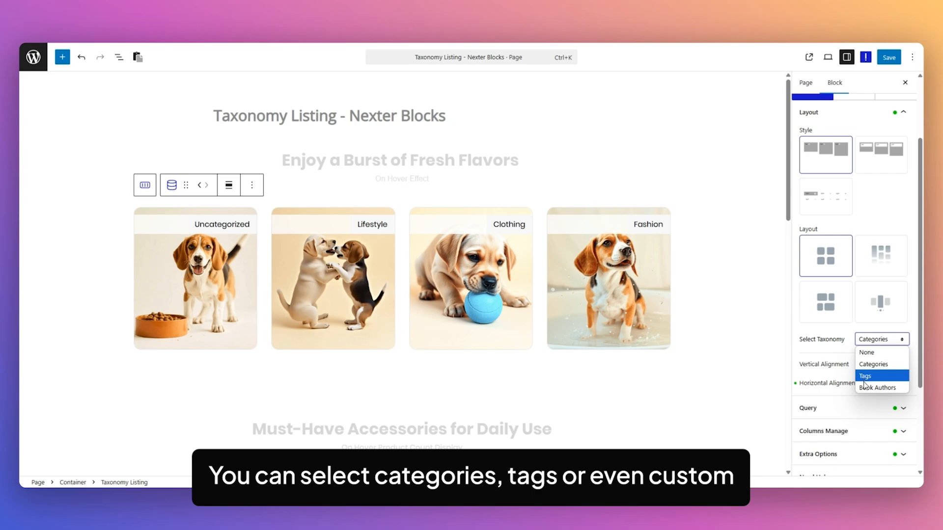
{"action": "left_click", "coordinate": [849, 349]}
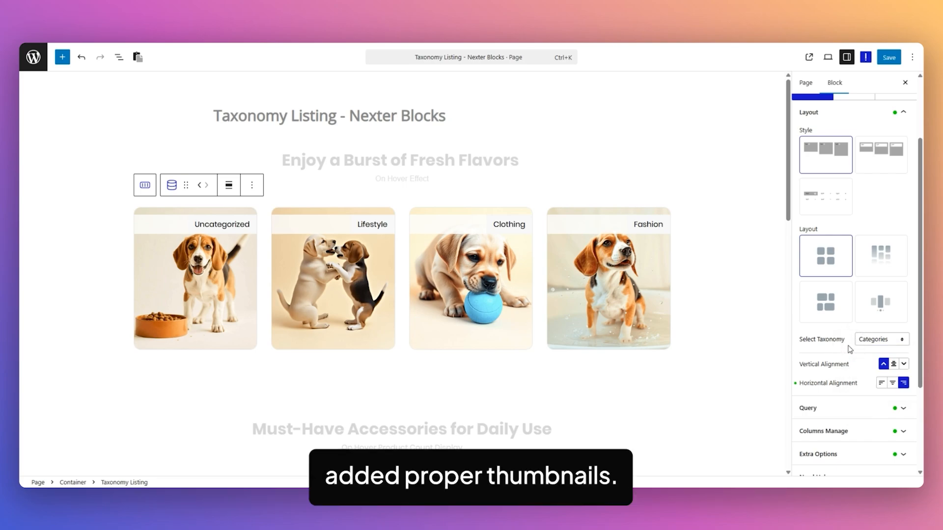
Try left and center horizontal alignment for the category labels, and set them back to right alignment
{"action": "scroll", "coordinate": [814, 327], "scroll_direction": "down", "scroll_amount": 1}
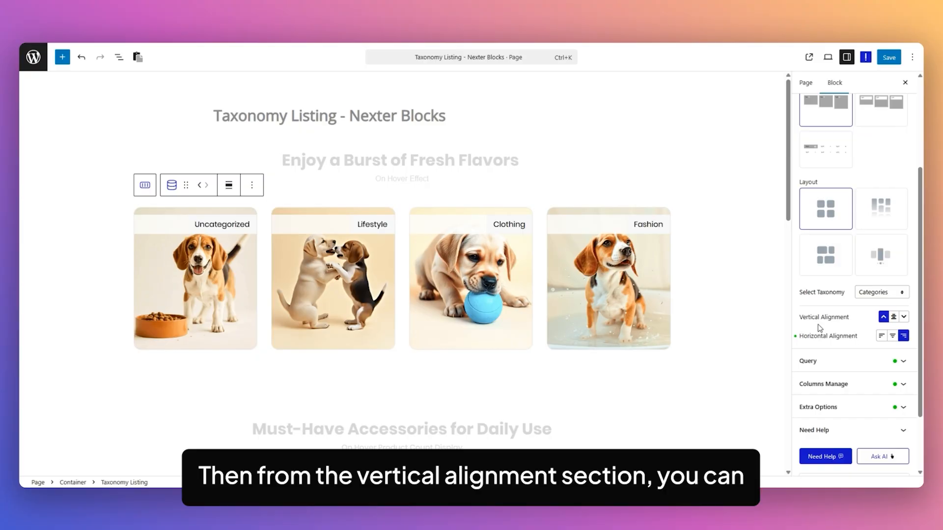
{"action": "left_click", "coordinate": [883, 338]}
{"action": "left_click", "coordinate": [892, 336]}
{"action": "left_click", "coordinate": [903, 336]}
Enable Hide Empty in the query settings of the Taxonomy Listing block
{"action": "left_click", "coordinate": [903, 361]}
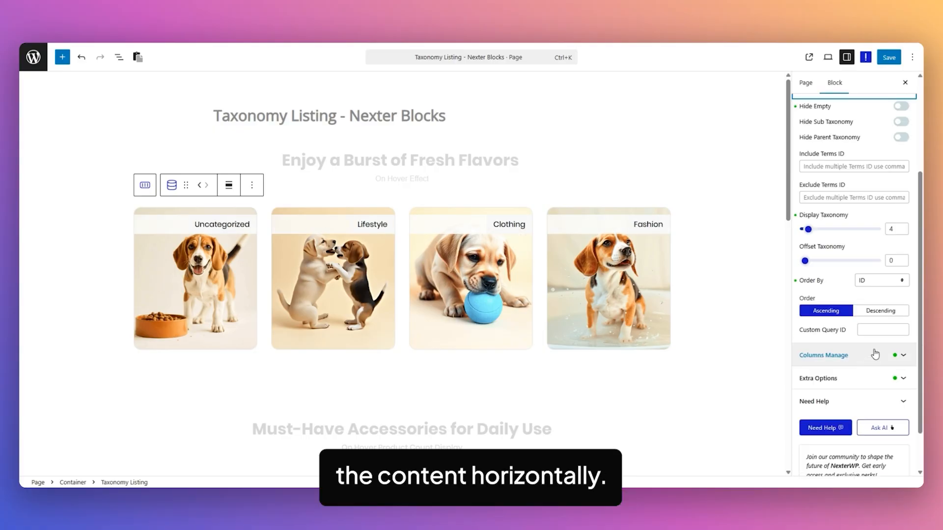
{"action": "scroll", "coordinate": [904, 201], "scroll_direction": "up", "scroll_amount": 3}
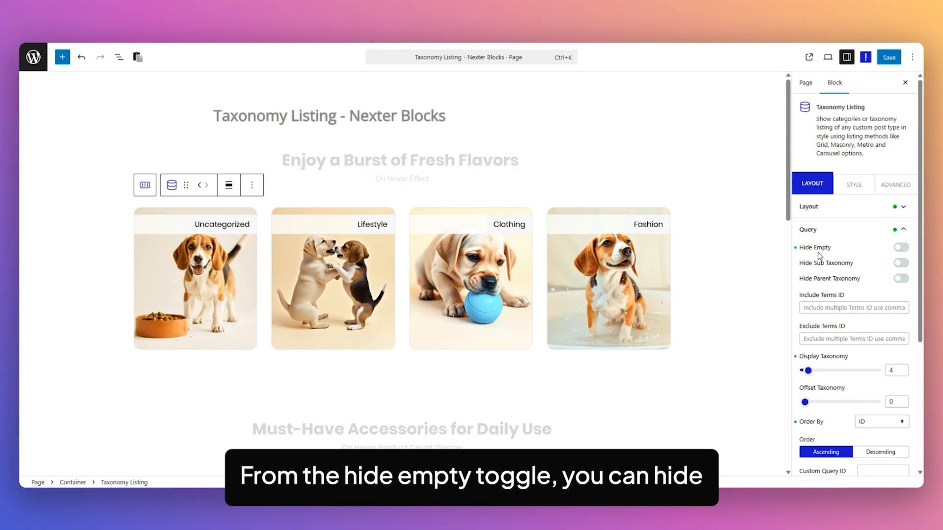
{"action": "left_click", "coordinate": [899, 248]}
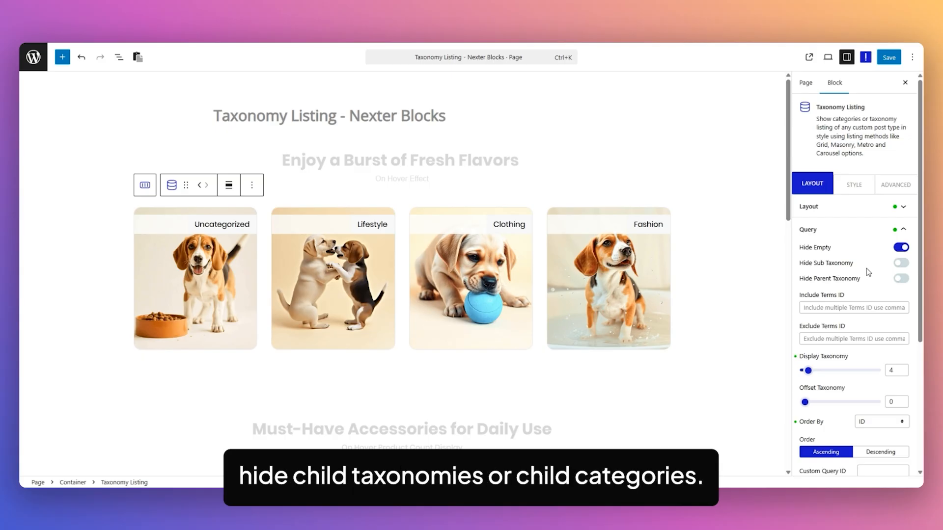
Try hiding the sub taxonomies, show them again, and try the Hide Parent Taxonomy option
{"action": "left_click", "coordinate": [901, 263]}
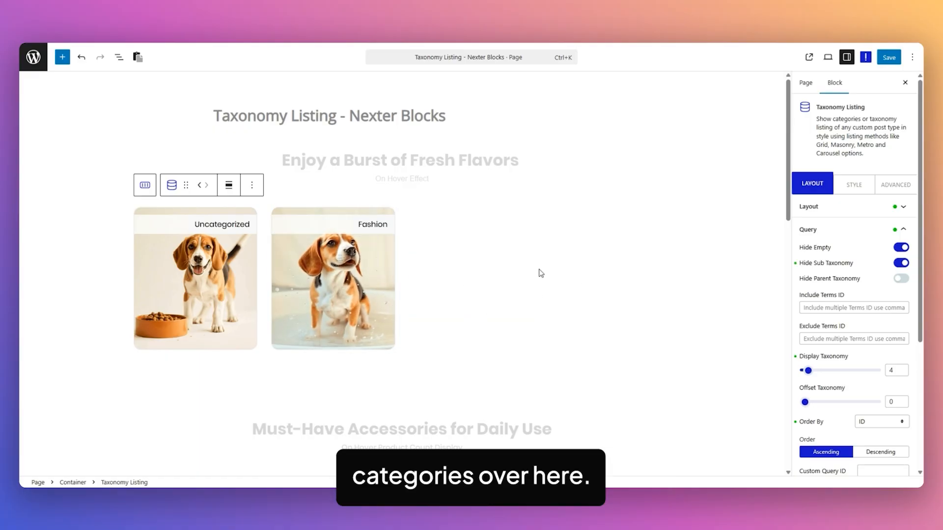
{"action": "left_click", "coordinate": [901, 262]}
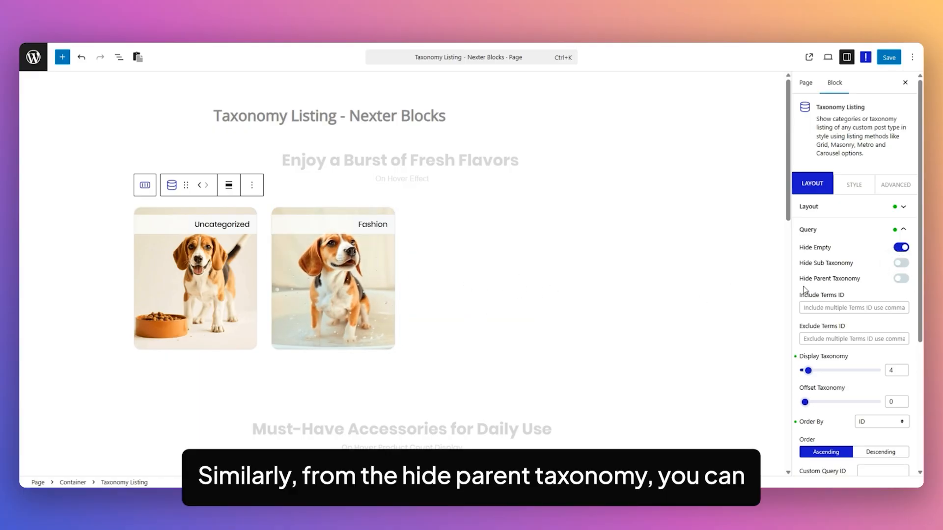
{"action": "left_click", "coordinate": [901, 278]}
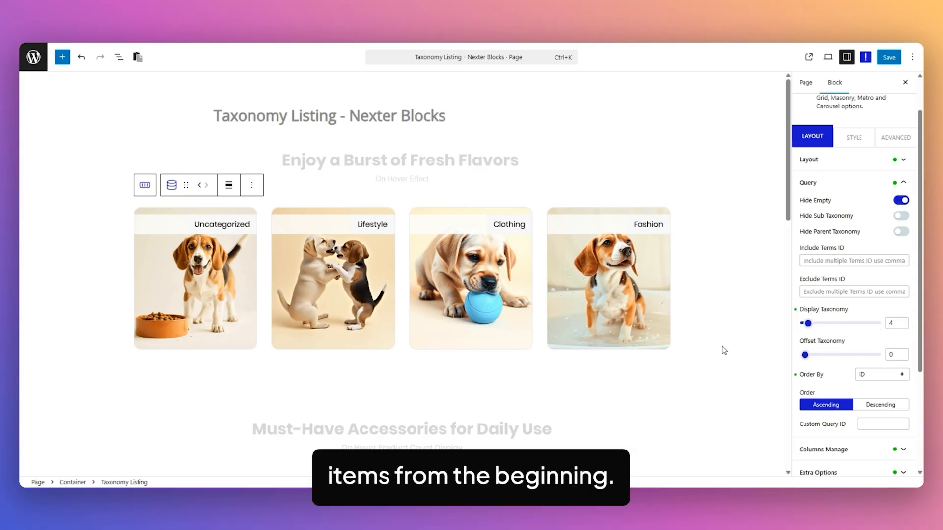
Check the Offset Taxonomy value and the available Order By options, keeping the order by ID
{"action": "left_click", "coordinate": [905, 352]}
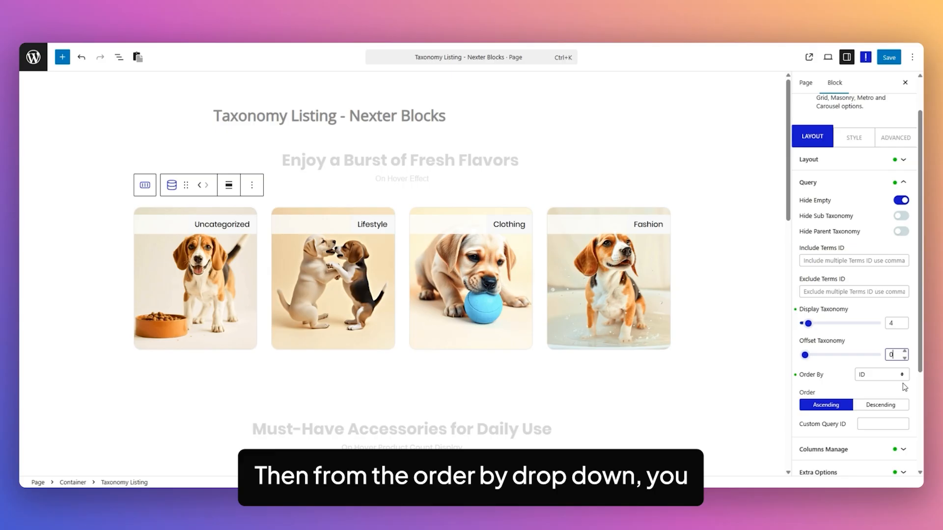
{"action": "left_click", "coordinate": [897, 376]}
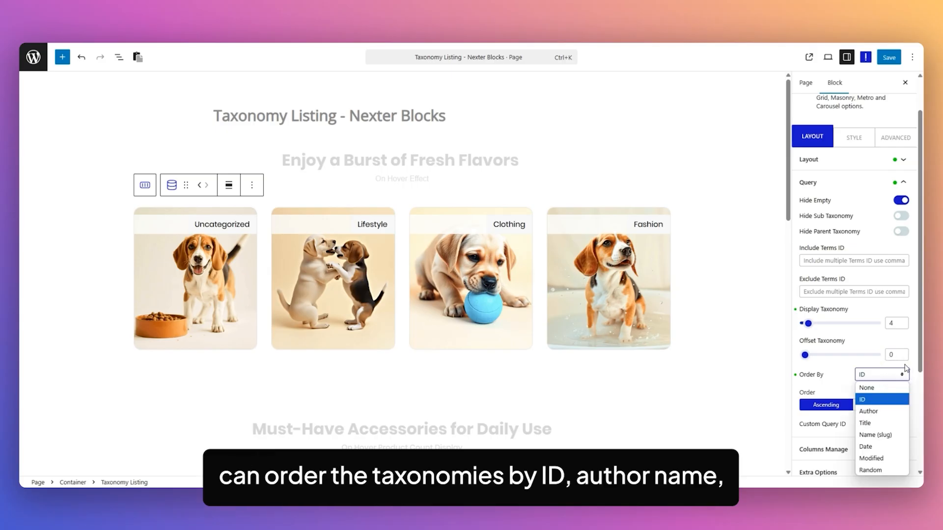
{"action": "scroll", "coordinate": [886, 284], "scroll_direction": "down", "scroll_amount": 2}
{"action": "left_click", "coordinate": [886, 283]}
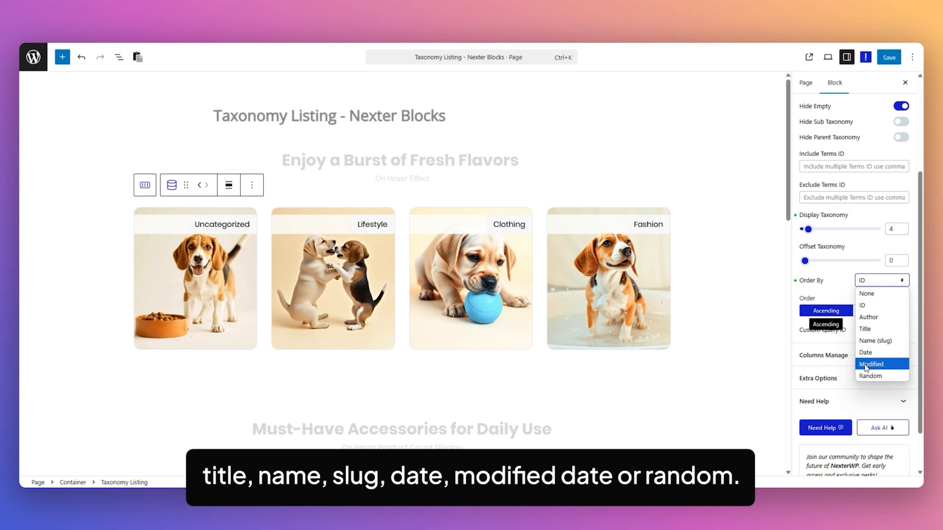
{"action": "left_click", "coordinate": [838, 286]}
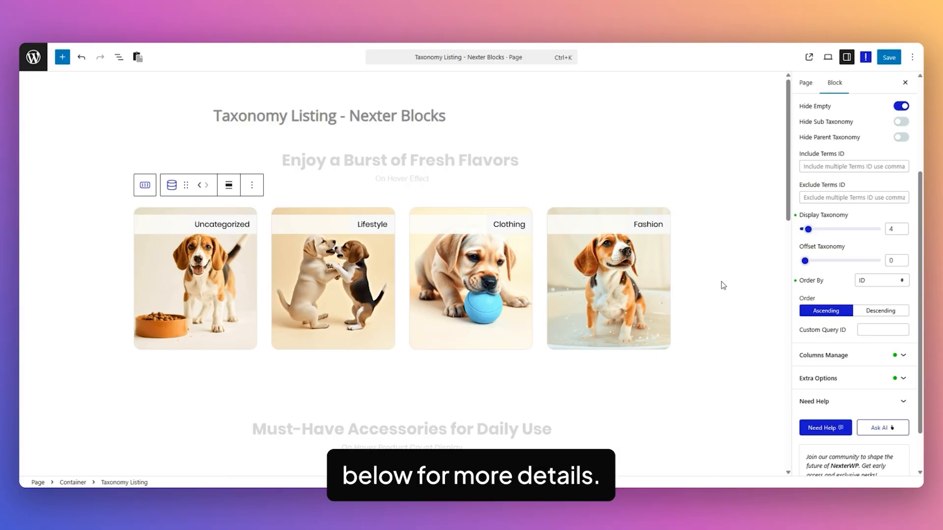
Review the block's column and gap settings, and try the Display Count option among the extra options
{"action": "left_click", "coordinate": [850, 355]}
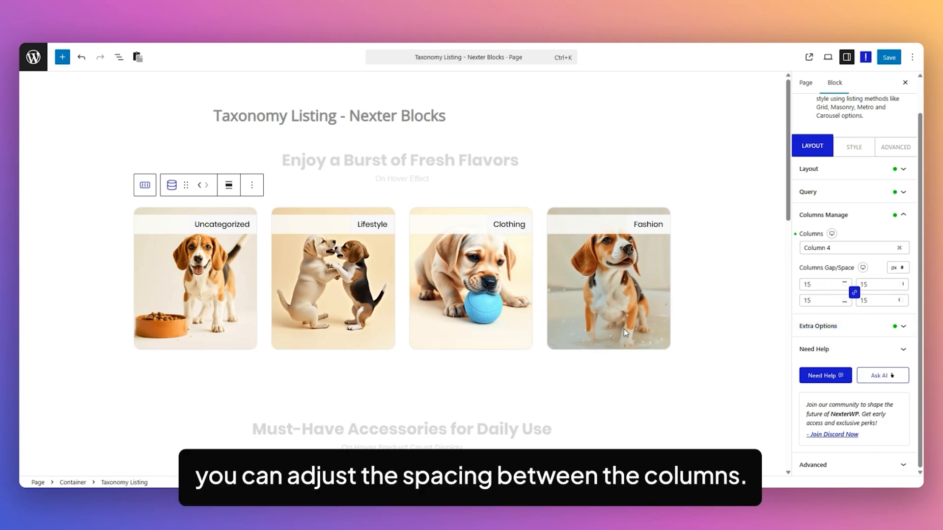
{"action": "left_click", "coordinate": [859, 326]}
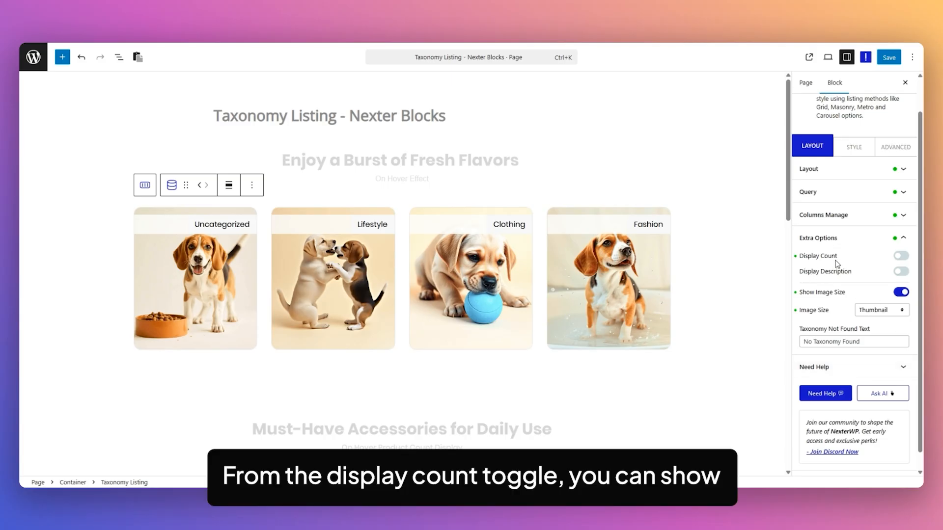
{"action": "left_click", "coordinate": [902, 258]}
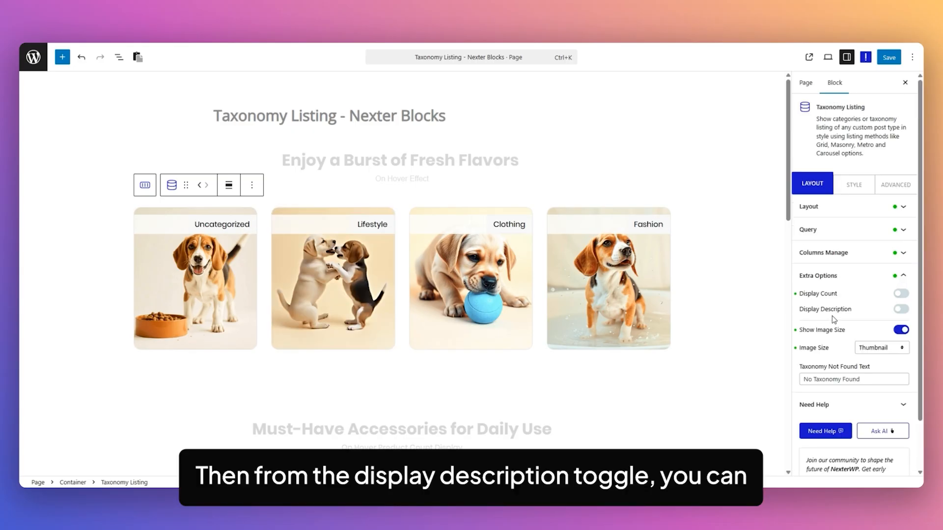
Try displaying the category descriptions limited by letters and by words, and turn the descriptions off again
{"action": "left_click", "coordinate": [903, 309]}
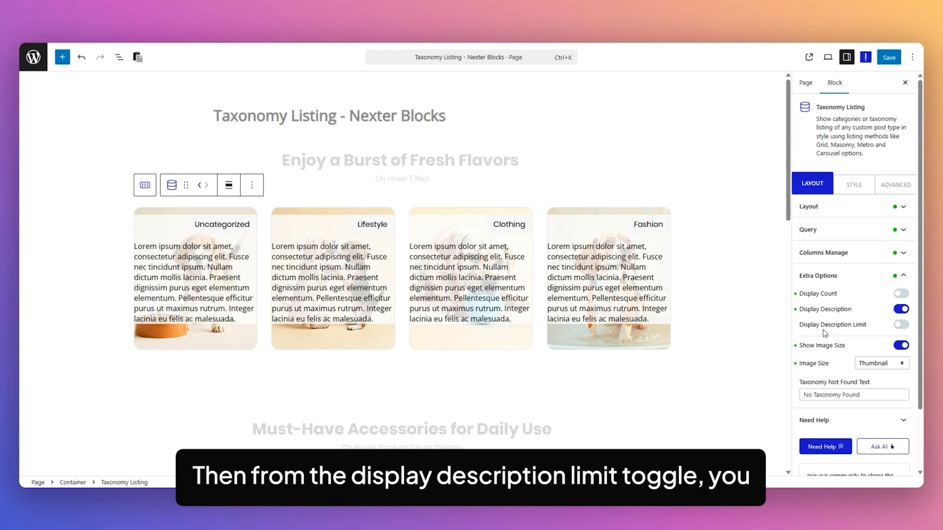
{"action": "left_click", "coordinate": [901, 325]}
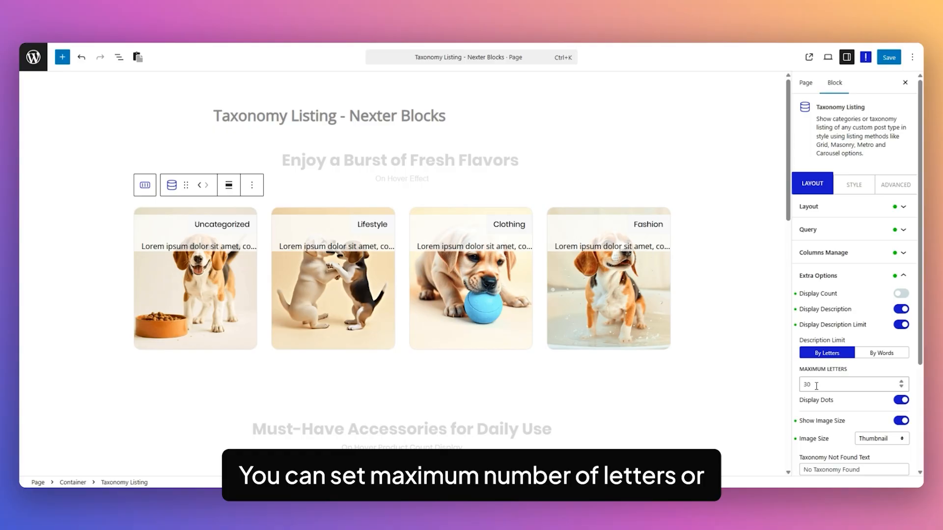
{"action": "left_click", "coordinate": [884, 354]}
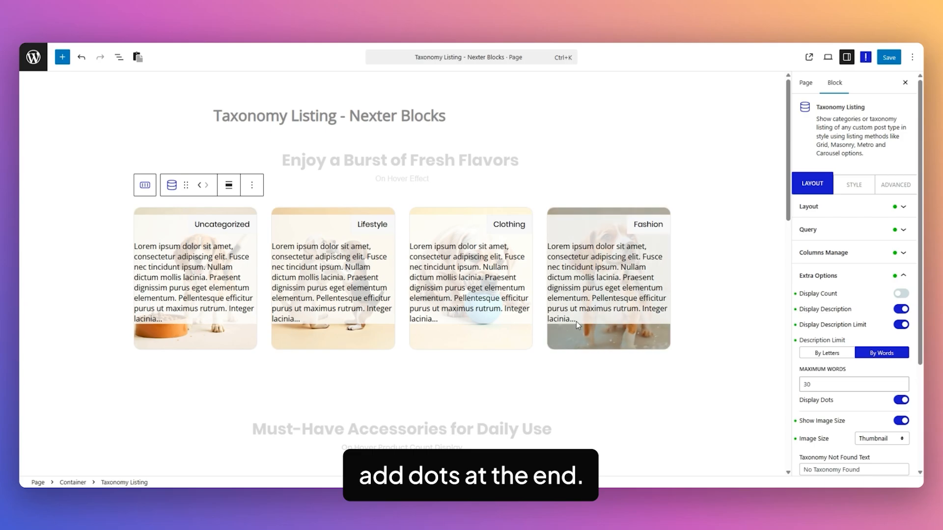
{"action": "left_click", "coordinate": [902, 310]}
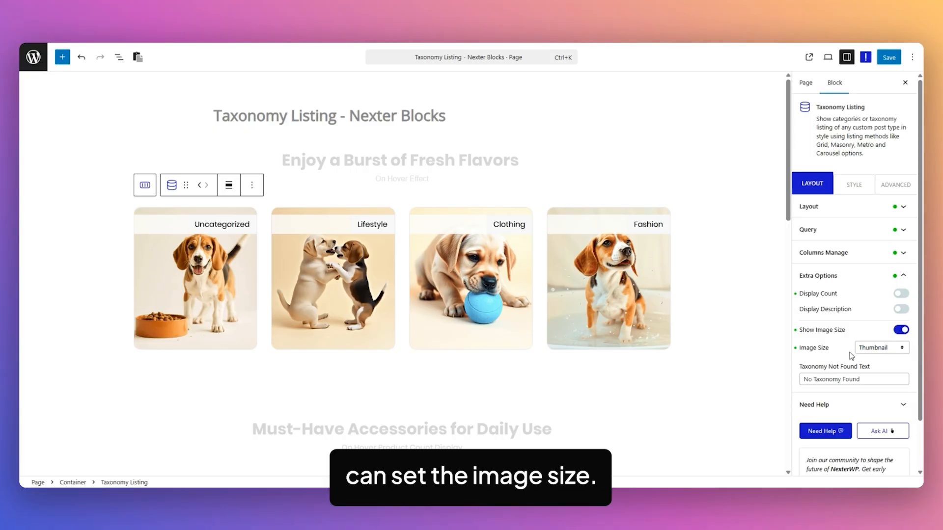
Check the available image sizes, keeping Thumbnail, and examine the Taxonomy Not Found text
{"action": "left_click", "coordinate": [884, 348]}
{"action": "left_click", "coordinate": [803, 371]}
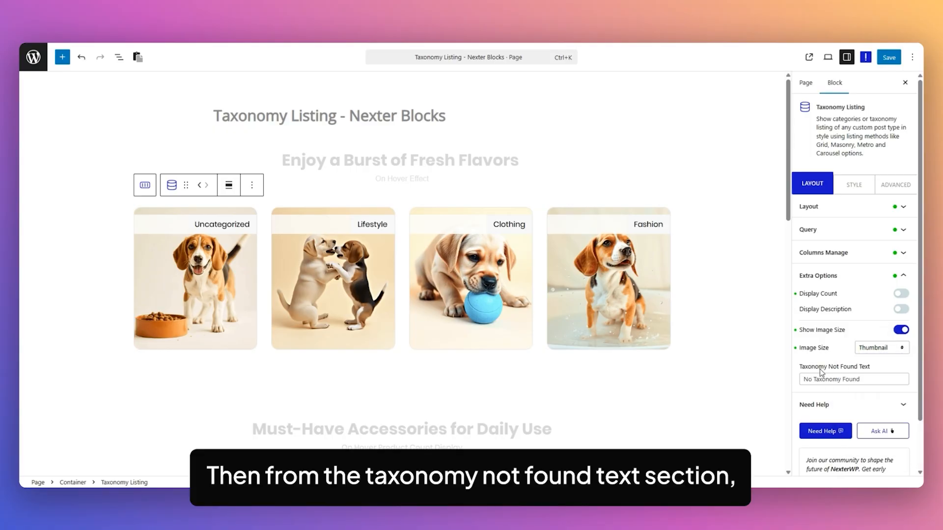
{"action": "left_click_drag", "start_coordinate": [860, 379], "coordinate": [848, 381]}
{"action": "left_click", "coordinate": [864, 379]}
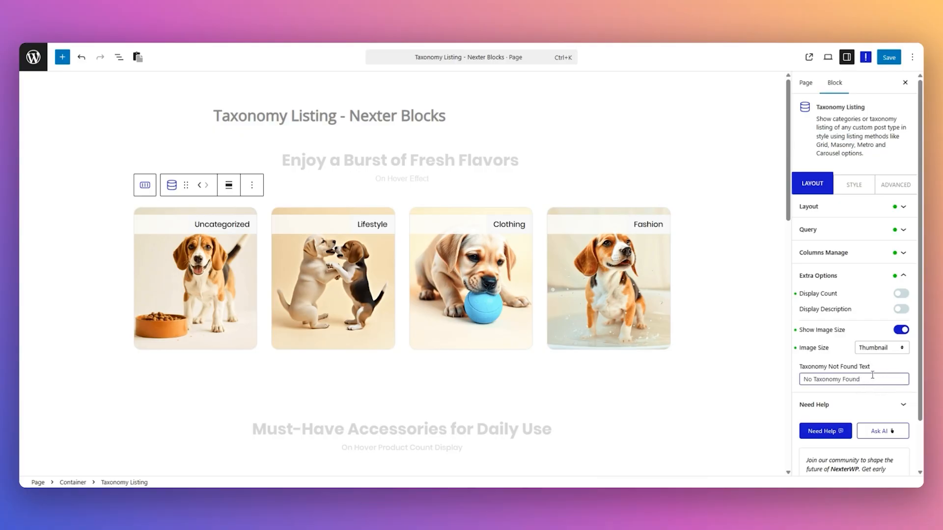
Apply the Masonry layout to the accessories Taxonomy Listing block and review its remaining option groups
{"action": "left_click", "coordinate": [824, 206]}
{"action": "scroll", "coordinate": [728, 267], "scroll_direction": "down", "scroll_amount": 7}
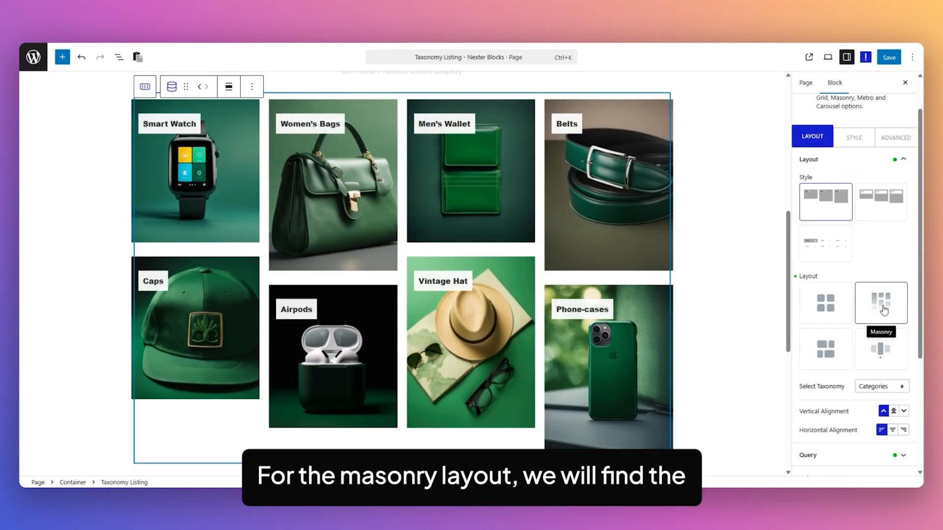
{"action": "scroll", "coordinate": [876, 363], "scroll_direction": "down", "scroll_amount": 2}
{"action": "scroll", "coordinate": [859, 307], "scroll_direction": "down", "scroll_amount": 3}
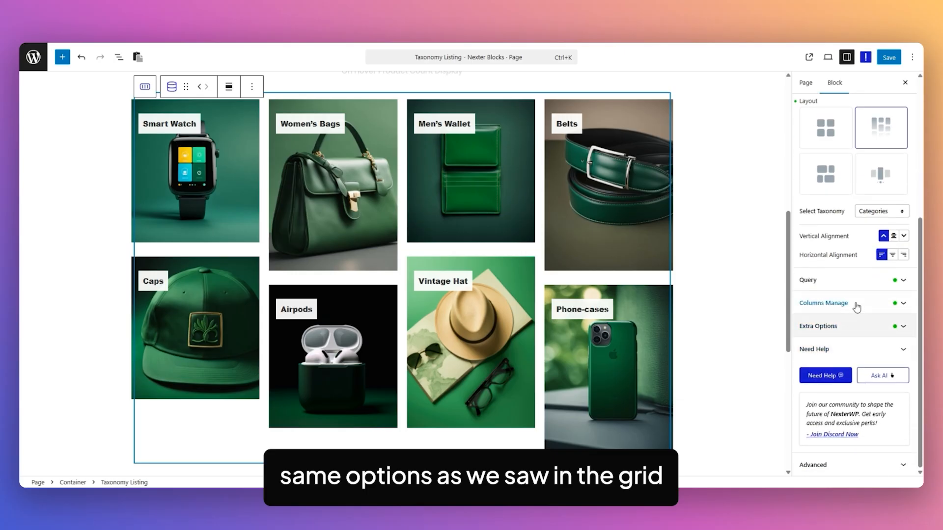
{"action": "scroll", "coordinate": [859, 283], "scroll_direction": "up", "scroll_amount": 5}
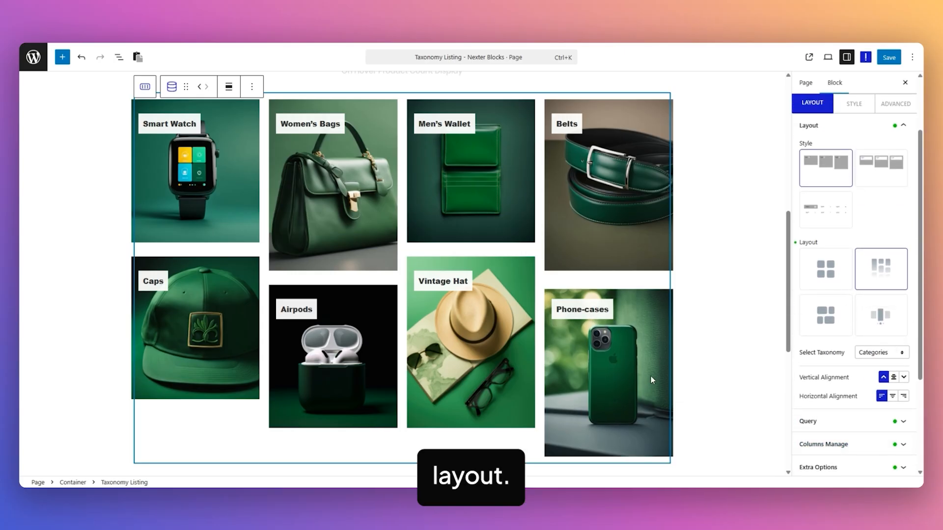
Switch the accessories listing to the Metro layout and open its column management settings
{"action": "left_click", "coordinate": [820, 301]}
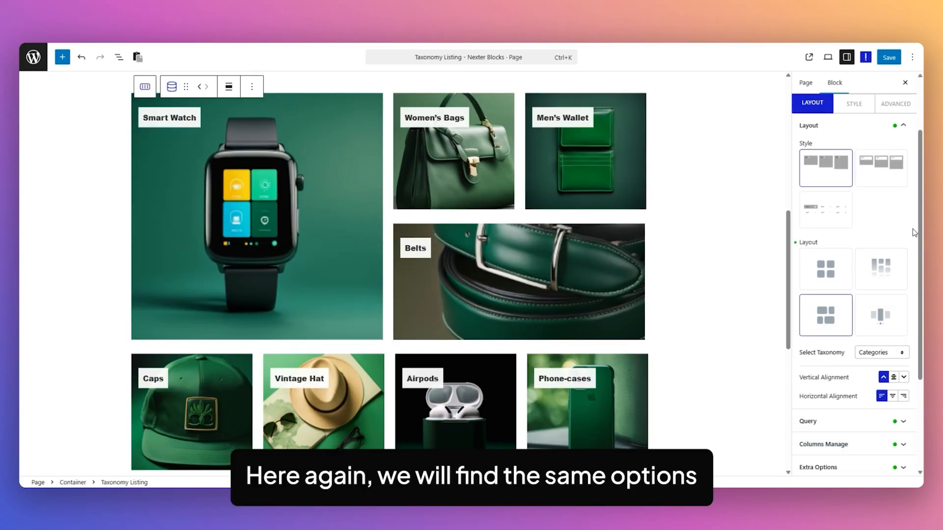
{"action": "scroll", "coordinate": [914, 232], "scroll_direction": "up", "scroll_amount": 1}
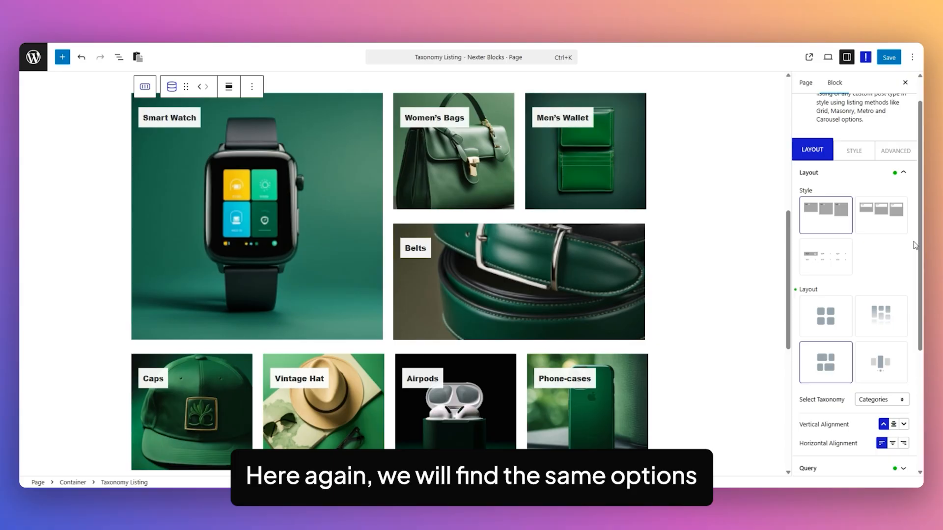
{"action": "scroll", "coordinate": [908, 246], "scroll_direction": "down", "scroll_amount": 3}
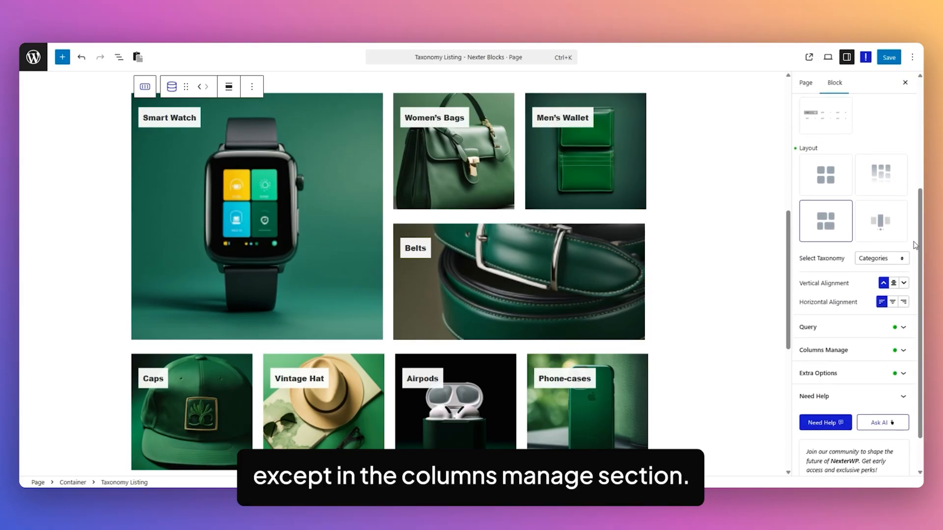
{"action": "left_click", "coordinate": [861, 353]}
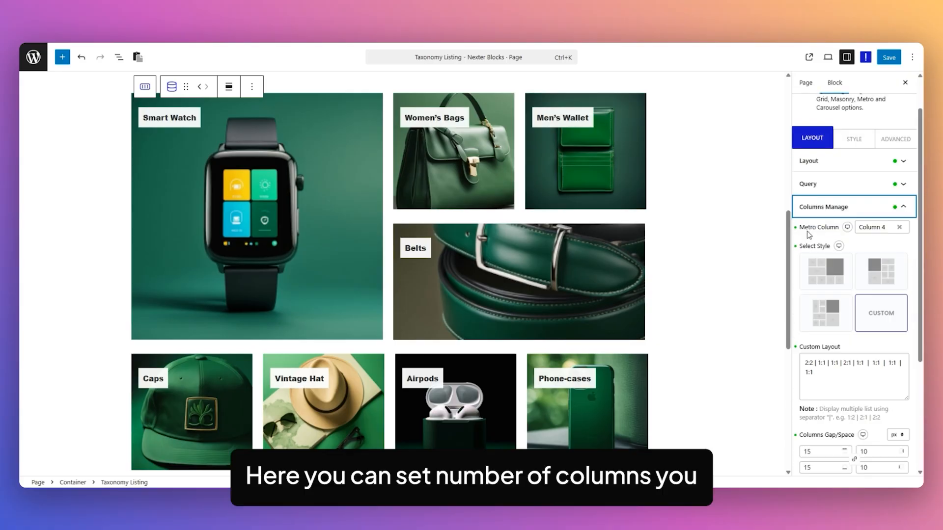
Check the metro column choices, keeping Column 4, and try the third predefined metro style before returning to Custom
{"action": "left_click", "coordinate": [880, 230]}
{"action": "left_click", "coordinate": [848, 241]}
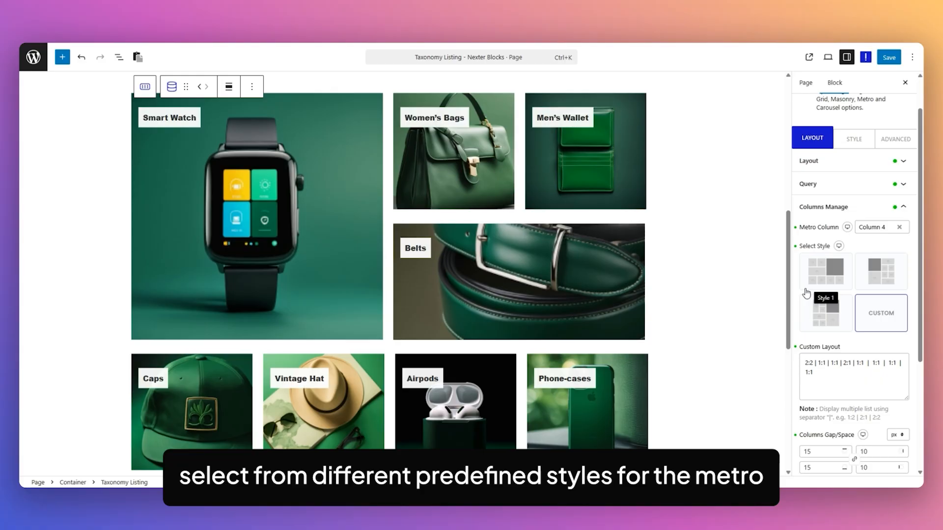
{"action": "left_click", "coordinate": [825, 312]}
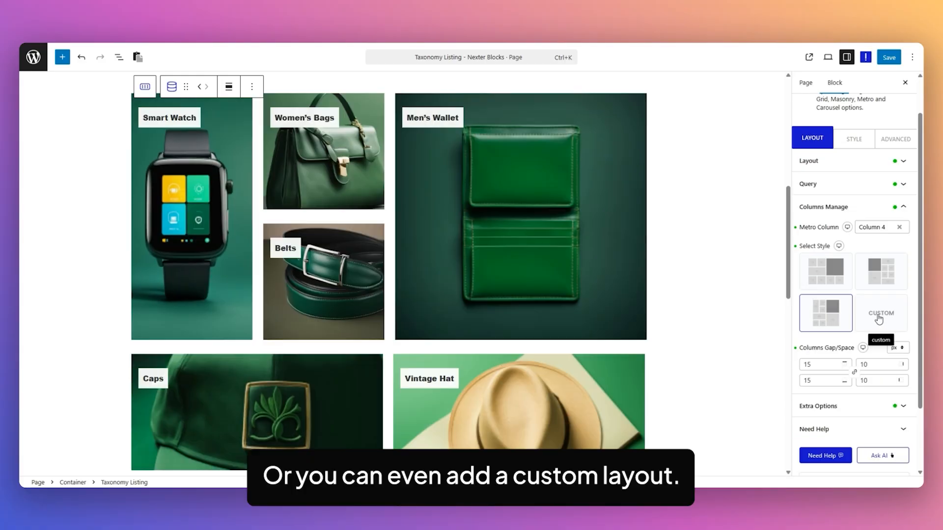
{"action": "left_click", "coordinate": [878, 317]}
Set the width value of the third item's ratio in the custom metro layout to 2
{"action": "scroll", "coordinate": [864, 304], "scroll_direction": "down", "scroll_amount": 1}
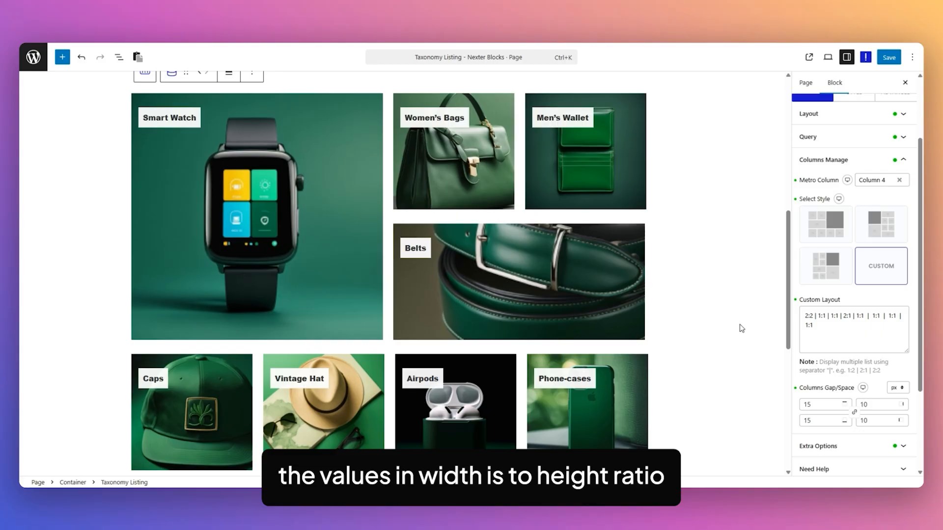
{"action": "left_click", "coordinate": [815, 316]}
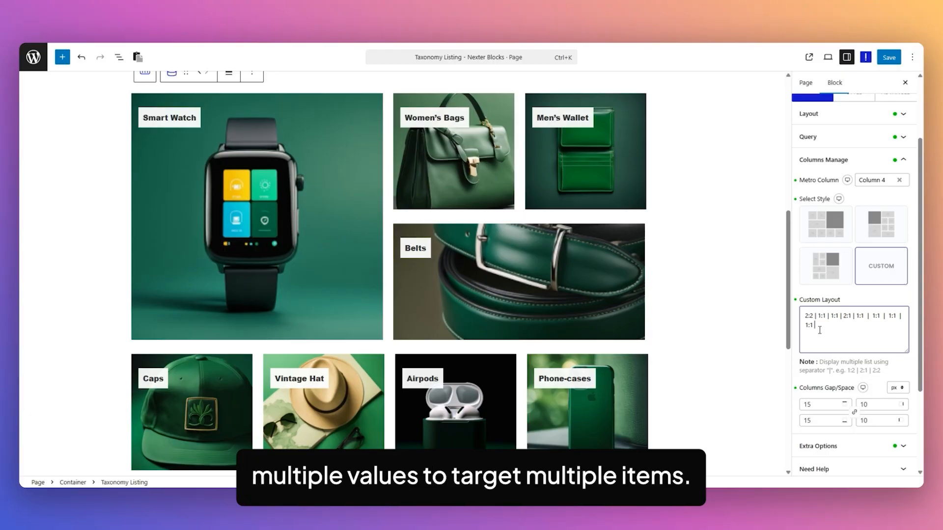
{"action": "left_click_drag", "start_coordinate": [819, 328], "coordinate": [806, 317]}
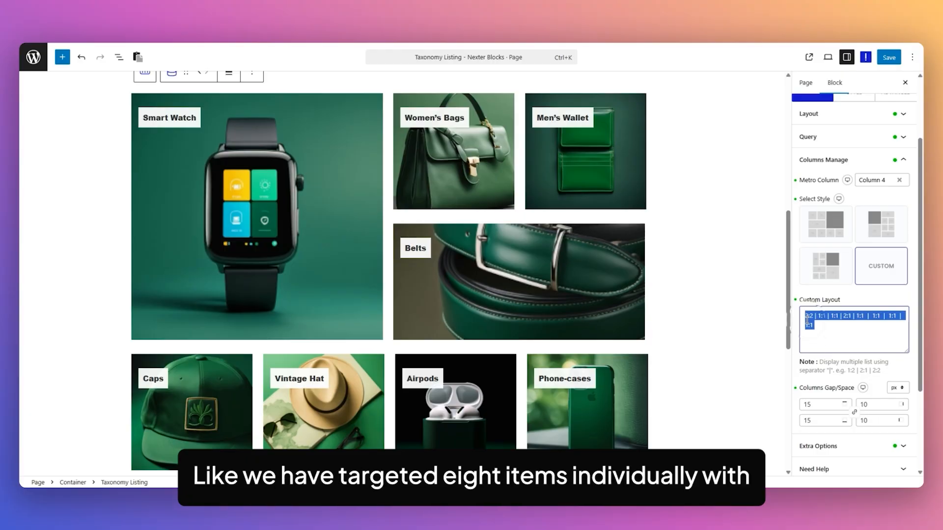
{"action": "left_click", "coordinate": [821, 325]}
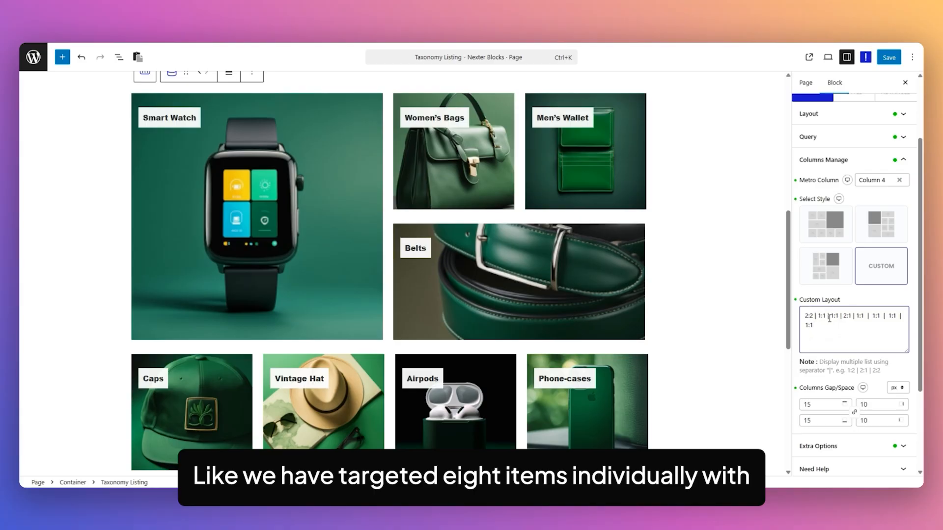
{"action": "double_click", "coordinate": [832, 317]}
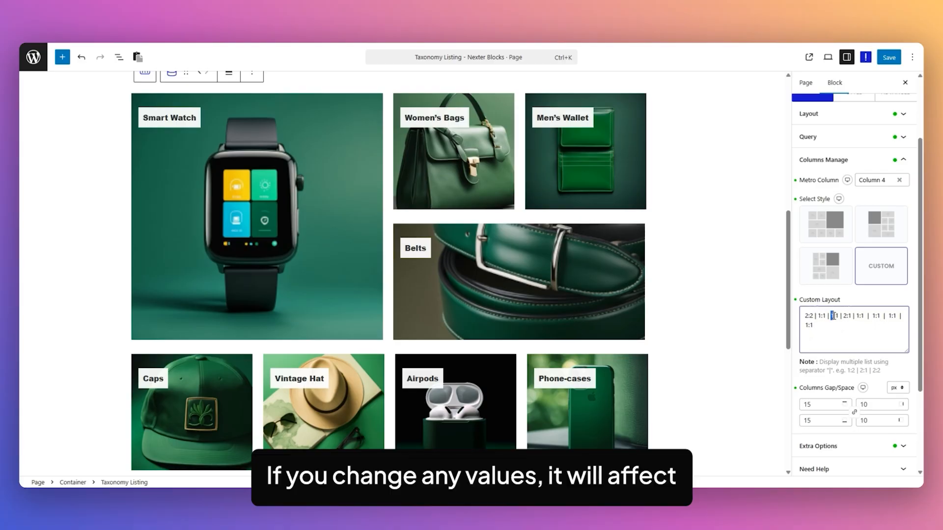
{"action": "type", "text": "2"}
Switch the first Taxonomy Listing block, with the dog images, to the Carousel layout
{"action": "scroll", "coordinate": [435, 307], "scroll_direction": "down", "scroll_amount": 3}
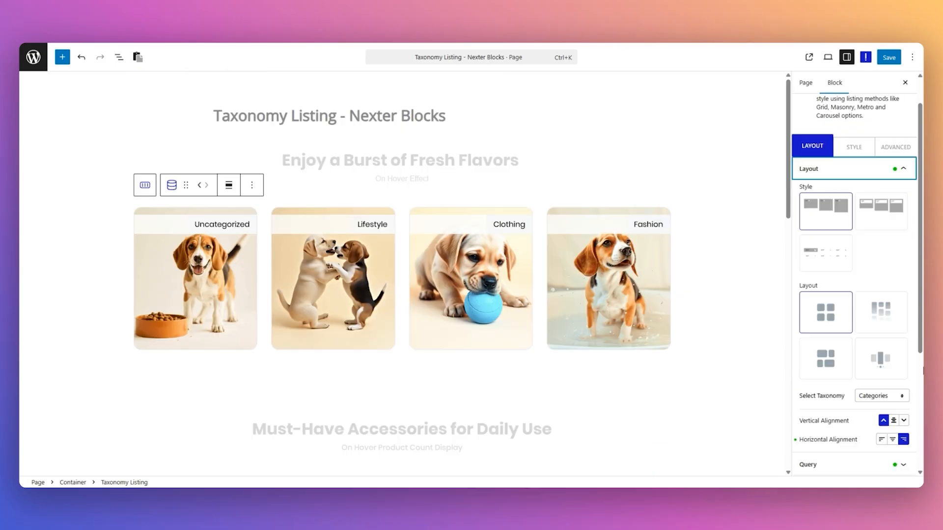
{"action": "left_click", "coordinate": [883, 360]}
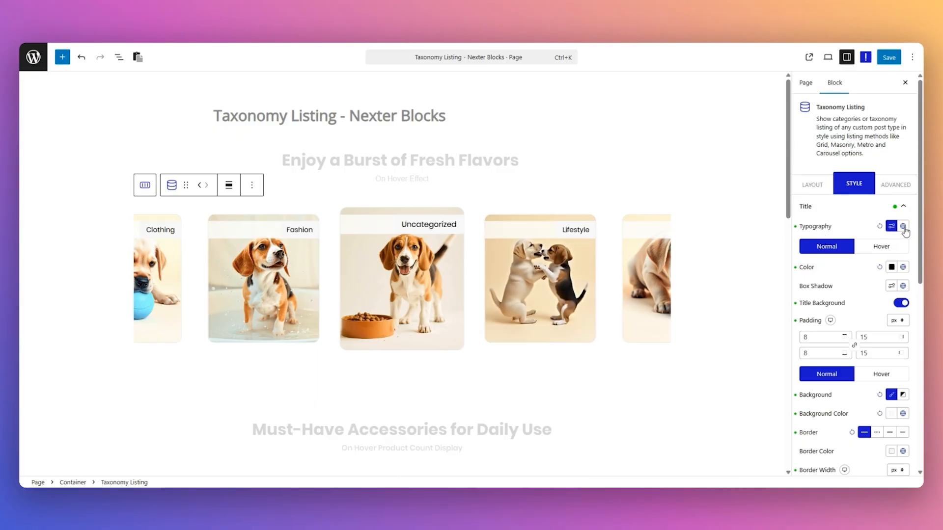
Review the title style options, including the global typography choices, background padding, border and hover state, without changing them
{"action": "left_click", "coordinate": [902, 226]}
{"action": "left_click", "coordinate": [845, 204]}
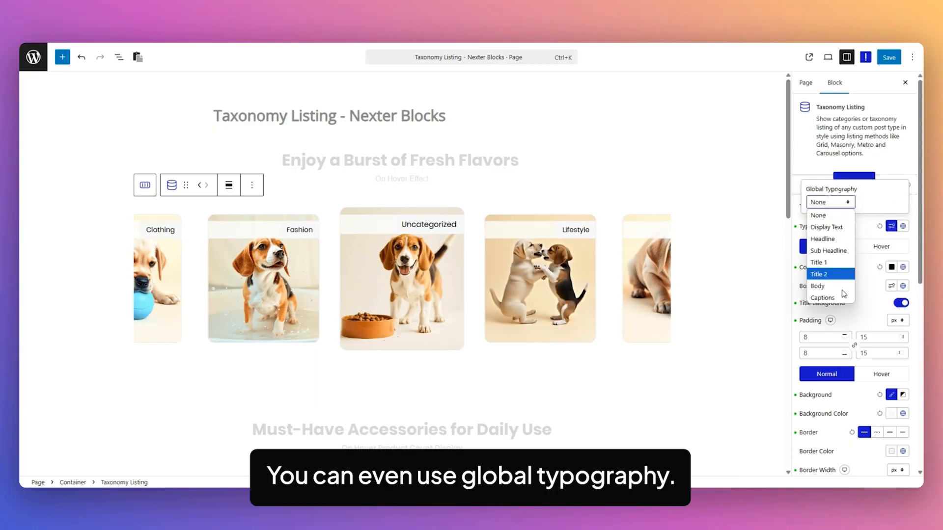
{"action": "left_click", "coordinate": [867, 230]}
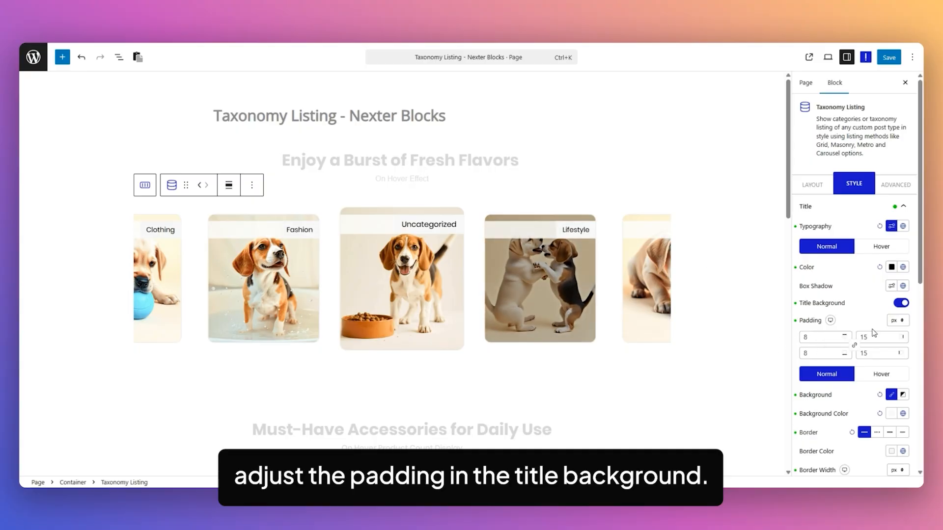
{"action": "scroll", "coordinate": [810, 308], "scroll_direction": "down", "scroll_amount": 3}
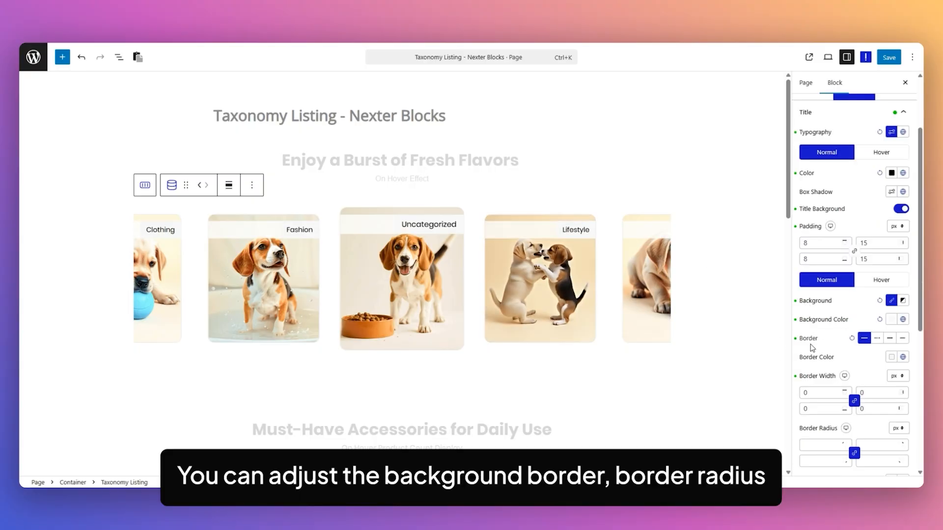
{"action": "scroll", "coordinate": [838, 378], "scroll_direction": "down", "scroll_amount": 1}
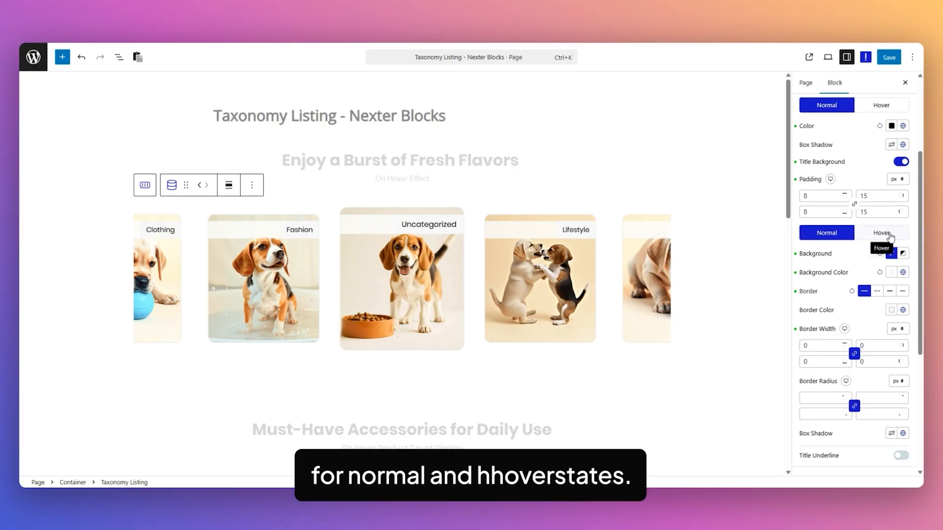
{"action": "scroll", "coordinate": [802, 344], "scroll_direction": "down", "scroll_amount": 2}
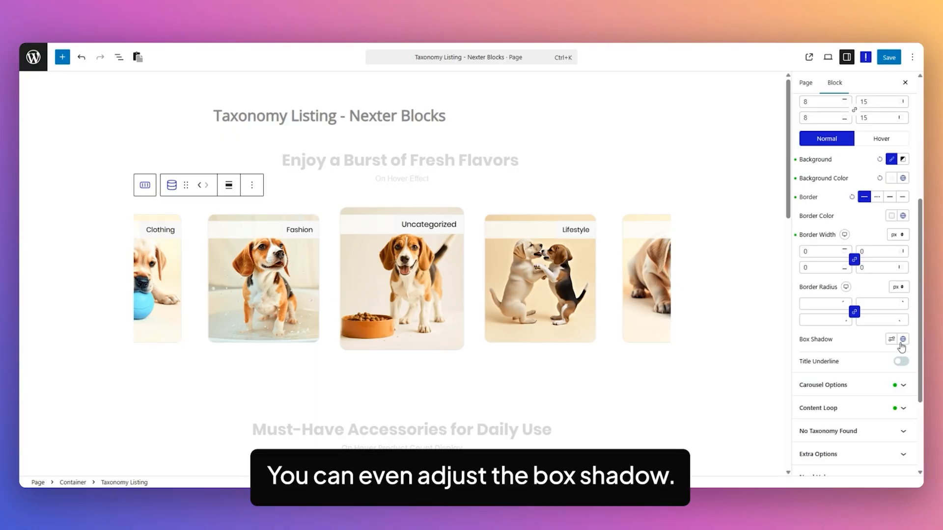
Enable the title underline for the carousel items and try shifting its top offset lower
{"action": "scroll", "coordinate": [827, 327], "scroll_direction": "down", "scroll_amount": 1}
{"action": "left_click", "coordinate": [901, 314]}
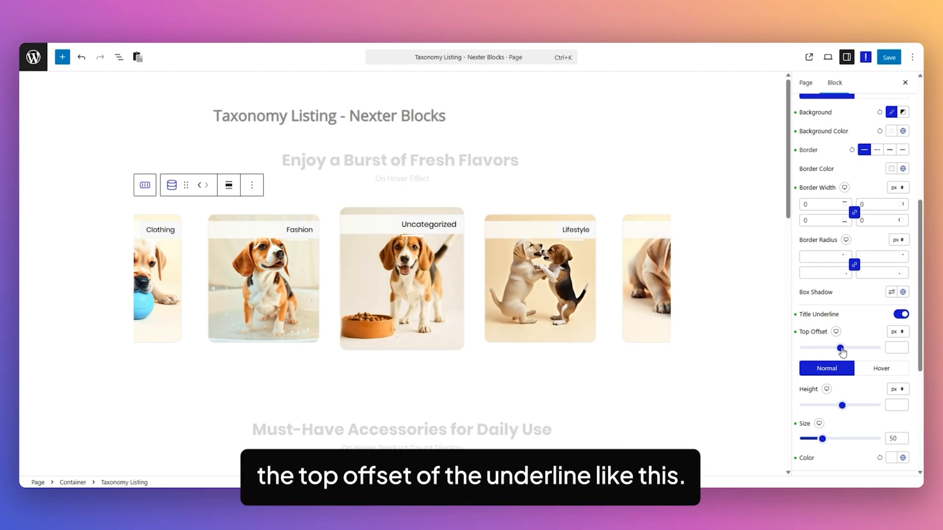
{"action": "left_click_drag", "start_coordinate": [841, 349], "coordinate": [834, 349]}
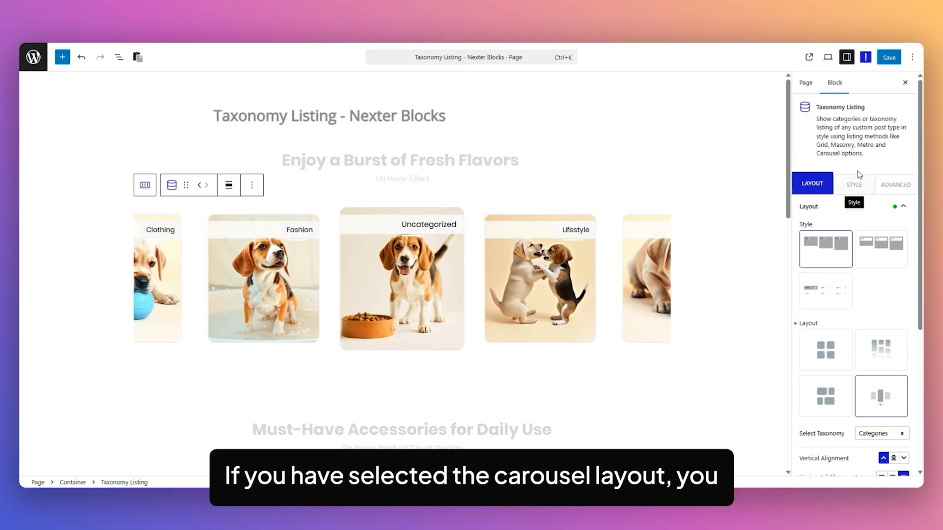
In the carousel style options, check the slider mode, active slide and next/previous choices, keeping Horizontal, Slide 0 and One Column
{"action": "left_click", "coordinate": [856, 187]}
{"action": "scroll", "coordinate": [871, 346], "scroll_direction": "down", "scroll_amount": 8}
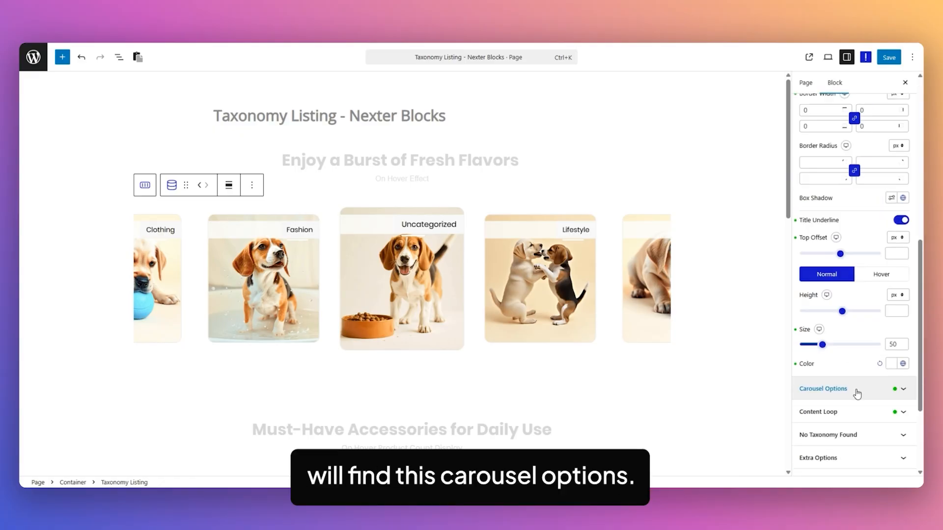
{"action": "left_click", "coordinate": [856, 390]}
{"action": "scroll", "coordinate": [914, 282], "scroll_direction": "up", "scroll_amount": 1}
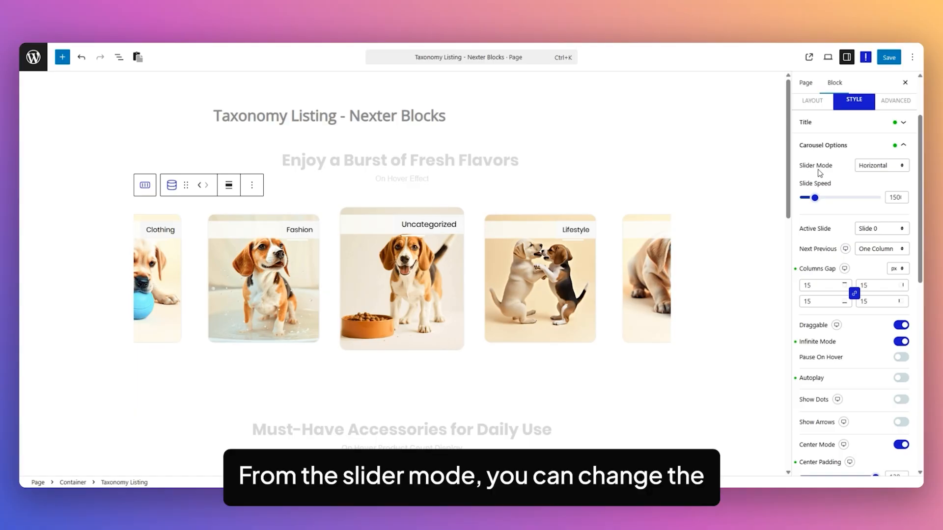
{"action": "left_click", "coordinate": [880, 166]}
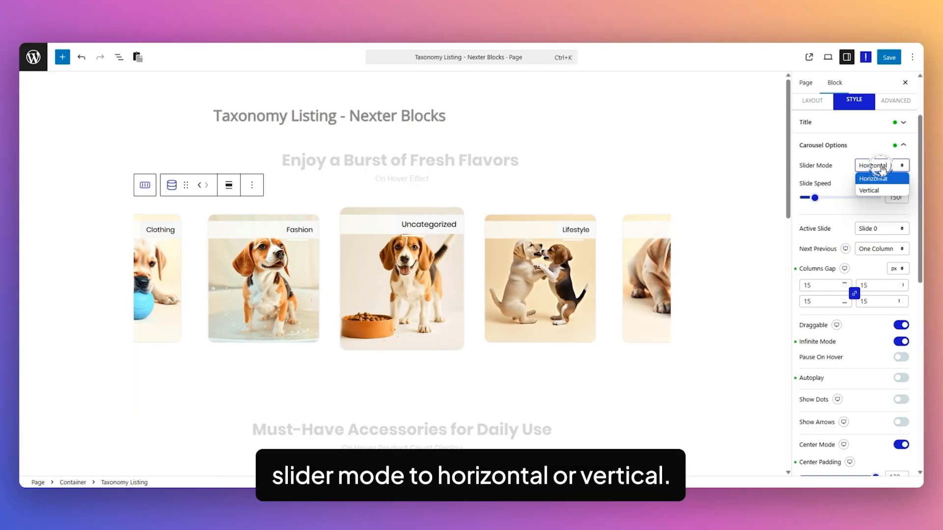
{"action": "left_click", "coordinate": [845, 169]}
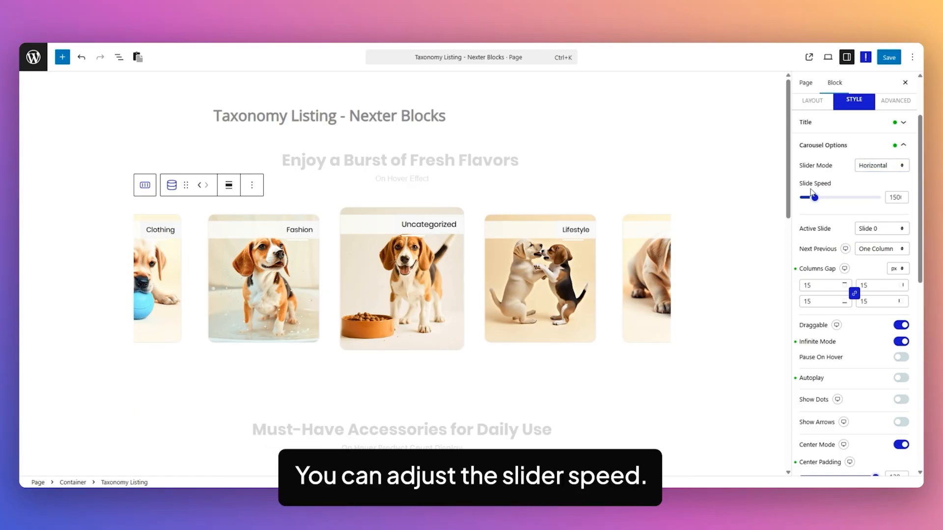
{"action": "left_click", "coordinate": [876, 229]}
{"action": "left_click", "coordinate": [840, 237]}
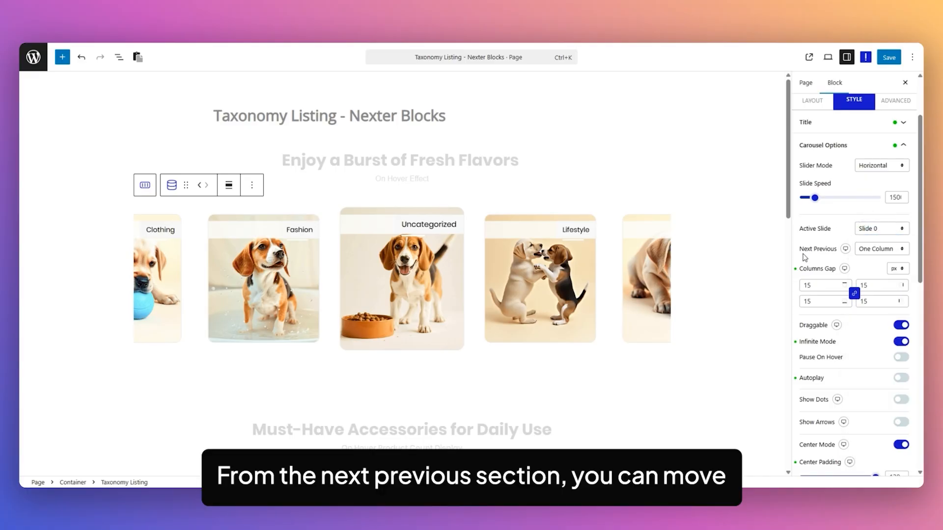
{"action": "left_click", "coordinate": [879, 249]}
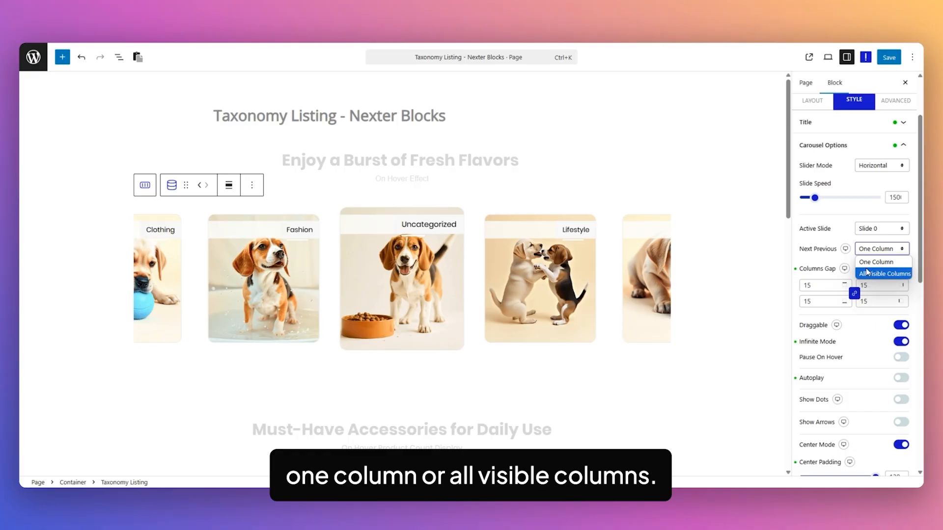
{"action": "left_click", "coordinate": [838, 260]}
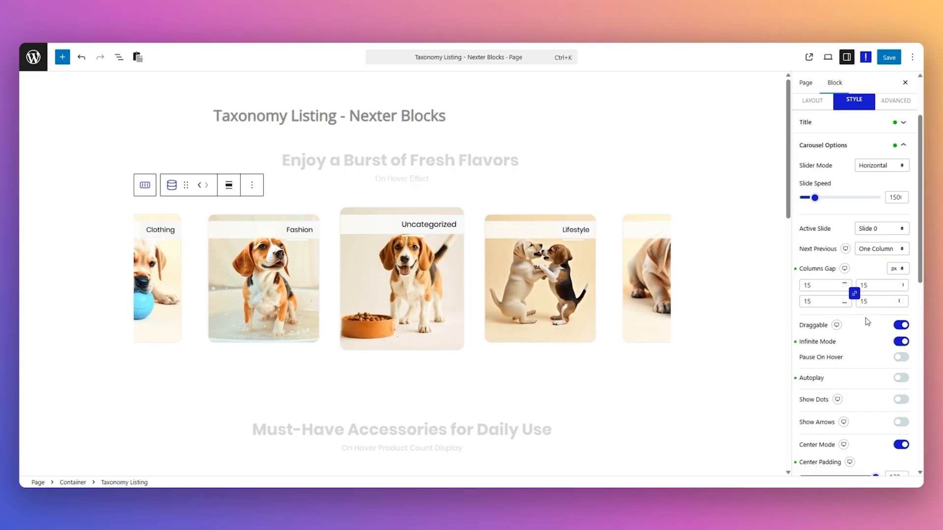
Turn on autoplay and dots navigation for the dog images carousel
{"action": "scroll", "coordinate": [867, 321], "scroll_direction": "down", "scroll_amount": 1}
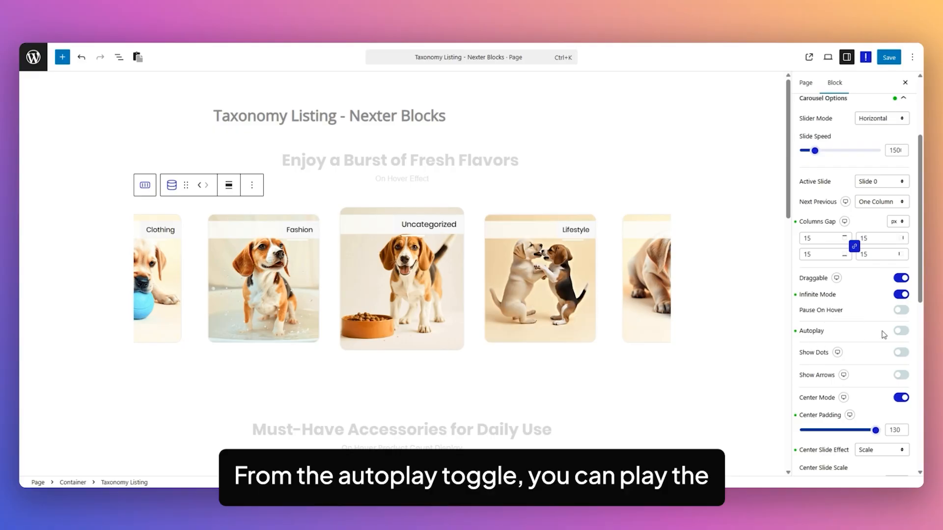
{"action": "left_click", "coordinate": [900, 330]}
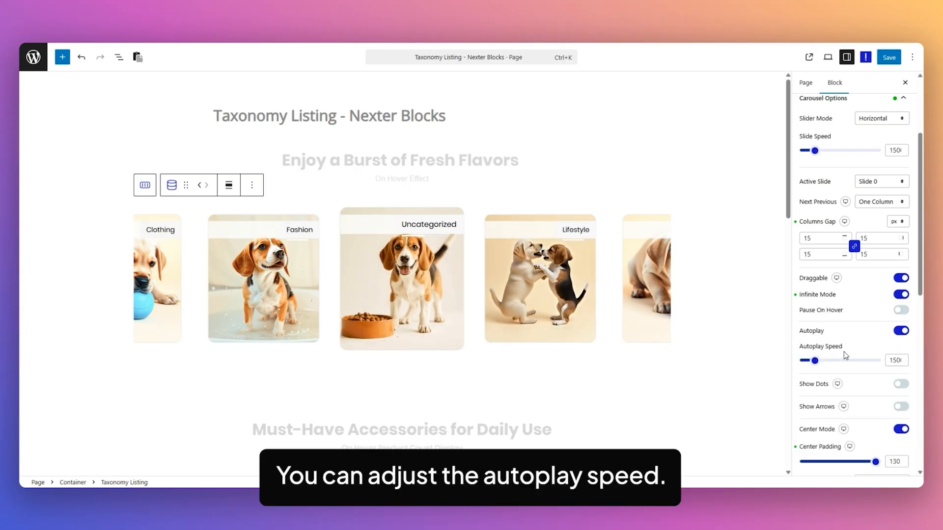
{"action": "scroll", "coordinate": [854, 351], "scroll_direction": "down", "scroll_amount": 2}
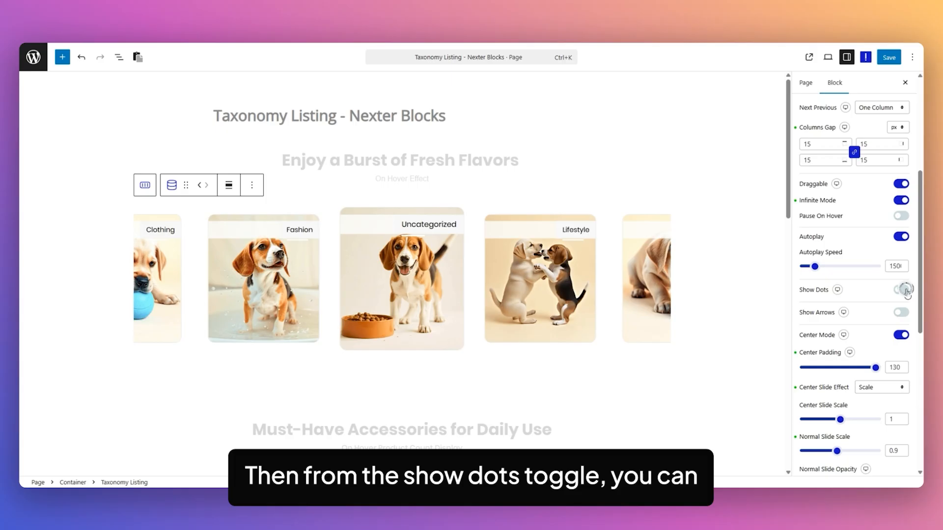
{"action": "left_click", "coordinate": [900, 290]}
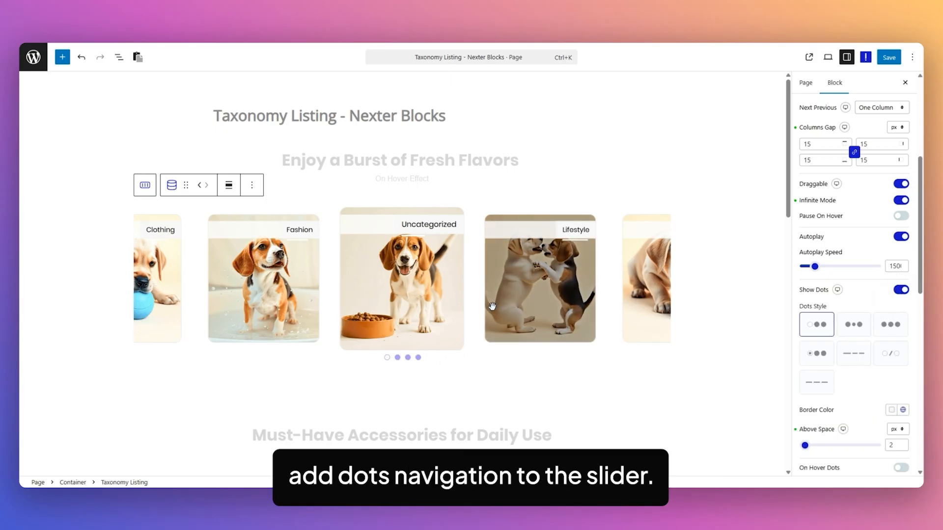
Review the dots style, border color and above space options, and try the On Hover Dots setting
{"action": "scroll", "coordinate": [859, 226], "scroll_direction": "down", "scroll_amount": 2}
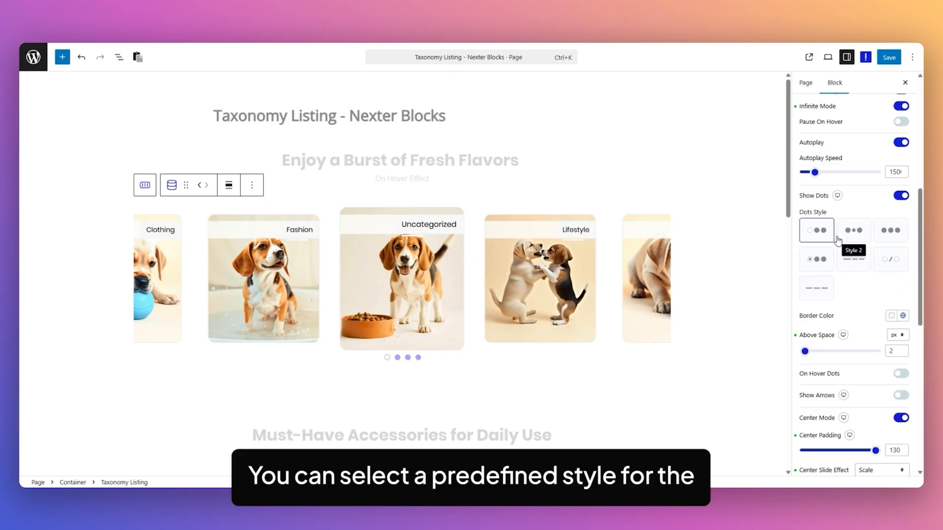
{"action": "scroll", "coordinate": [857, 292], "scroll_direction": "down", "scroll_amount": 1}
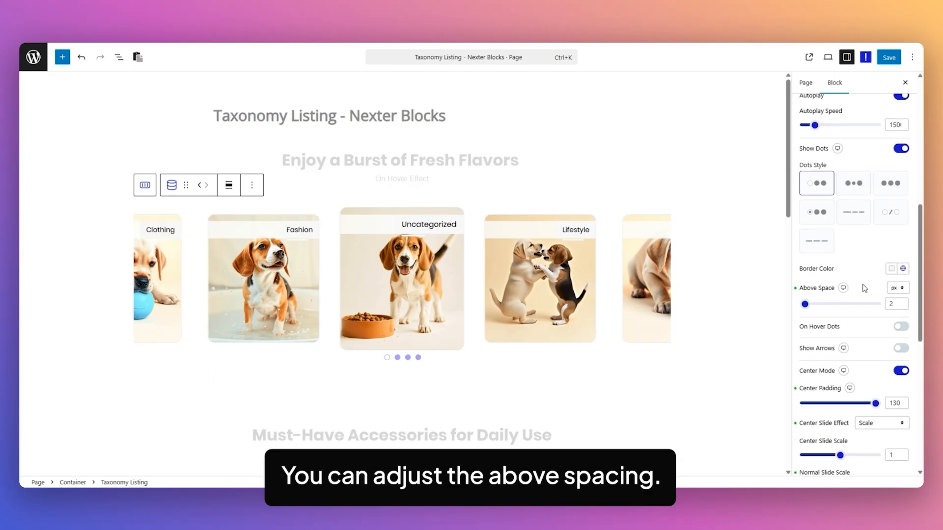
{"action": "left_click", "coordinate": [898, 327]}
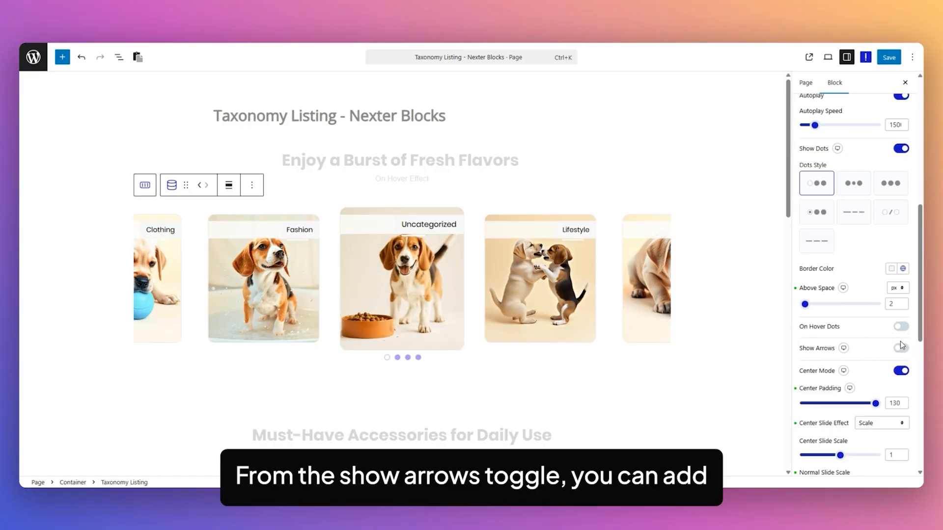
Try navigation arrows on the carousel, reviewing their styles and colors and testing the Outer Arrows setting
{"action": "left_click", "coordinate": [900, 347]}
{"action": "scroll", "coordinate": [884, 339], "scroll_direction": "down", "scroll_amount": 1}
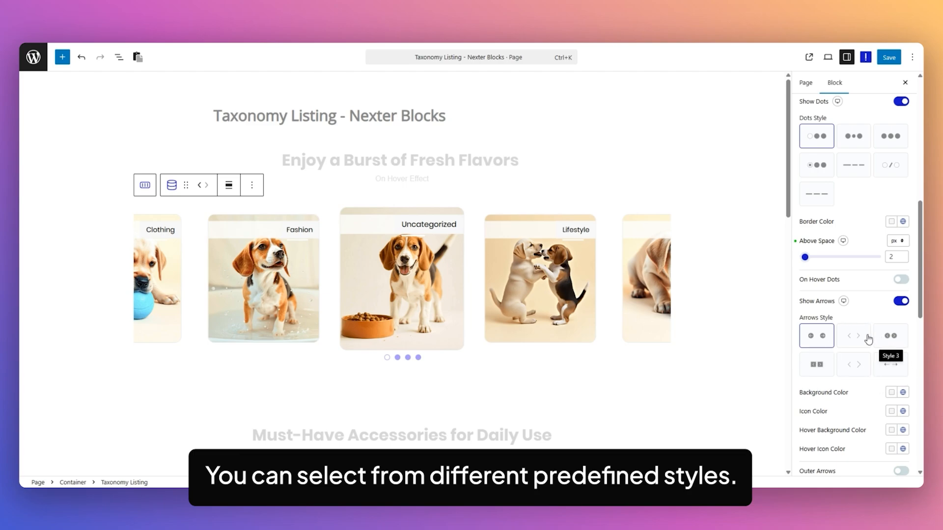
{"action": "scroll", "coordinate": [868, 338], "scroll_direction": "down", "scroll_amount": 2}
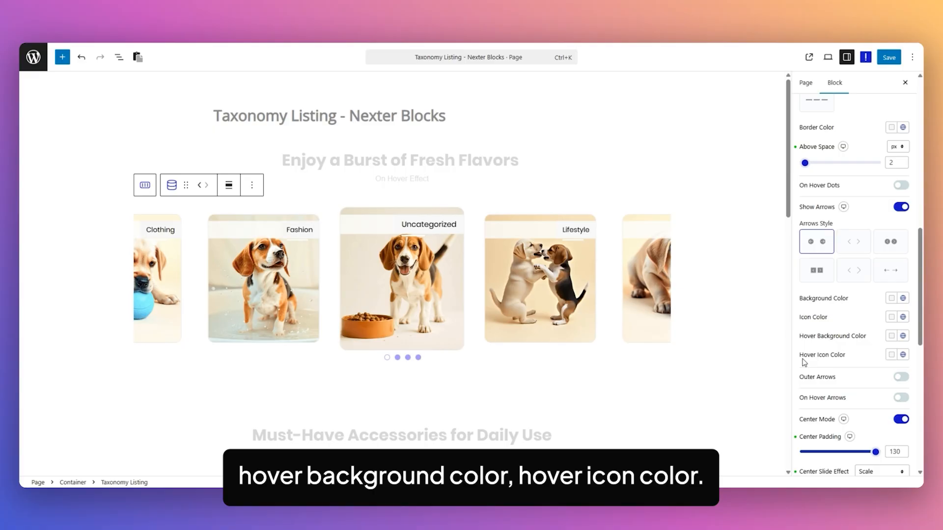
{"action": "scroll", "coordinate": [856, 393], "scroll_direction": "down", "scroll_amount": 1}
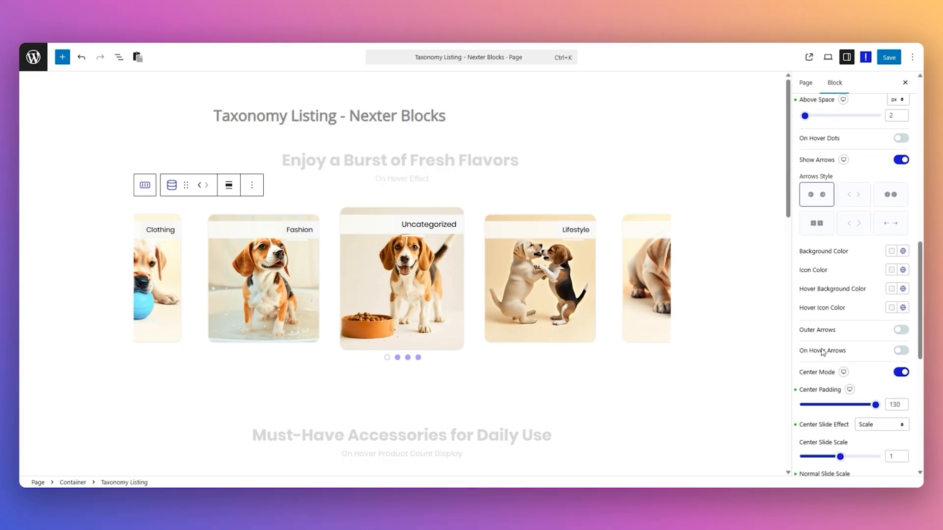
{"action": "left_click", "coordinate": [902, 330]}
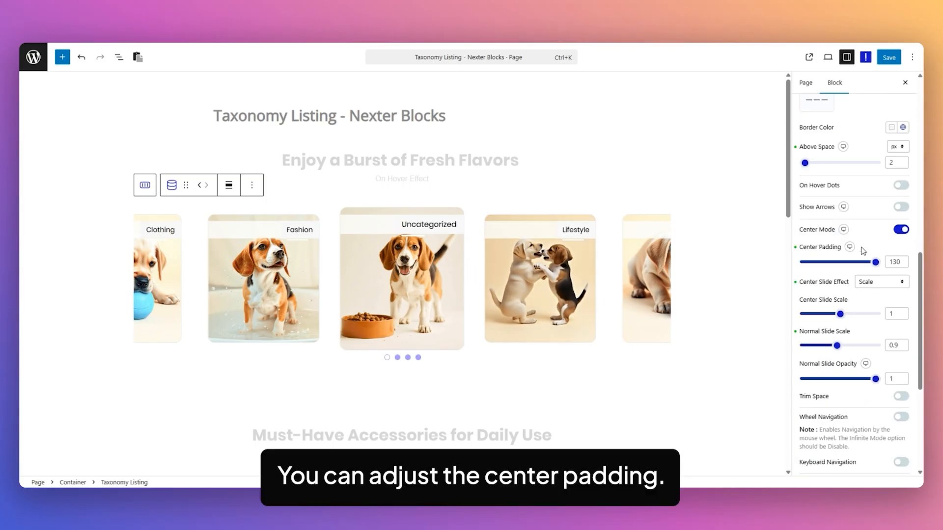
Check the available center slide effects for the carousel, keeping Scale
{"action": "left_click", "coordinate": [880, 284]}
{"action": "left_click", "coordinate": [806, 306]}
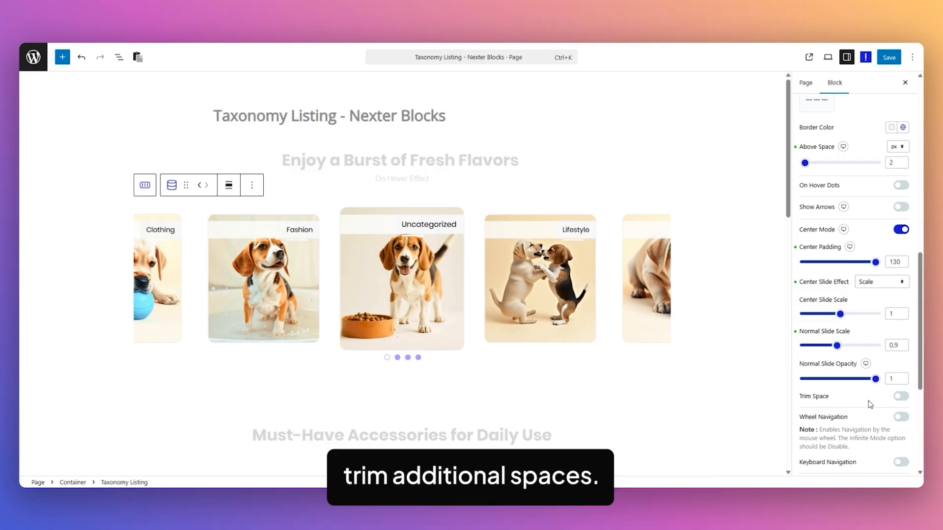
Try the carousel's Wheel Navigation with Wait For Transition, along with Keyboard Navigation and Auto Scroll
{"action": "scroll", "coordinate": [870, 404], "scroll_direction": "down", "scroll_amount": 3}
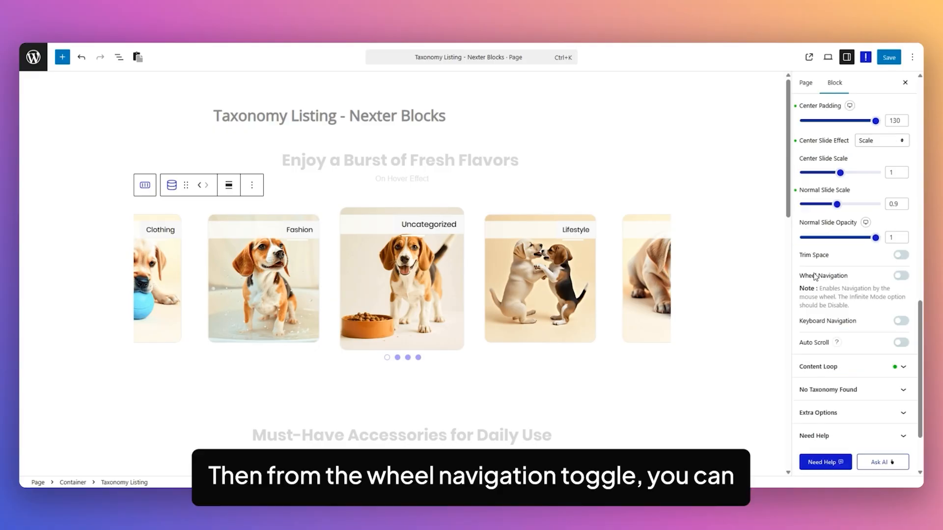
{"action": "left_click", "coordinate": [901, 275]}
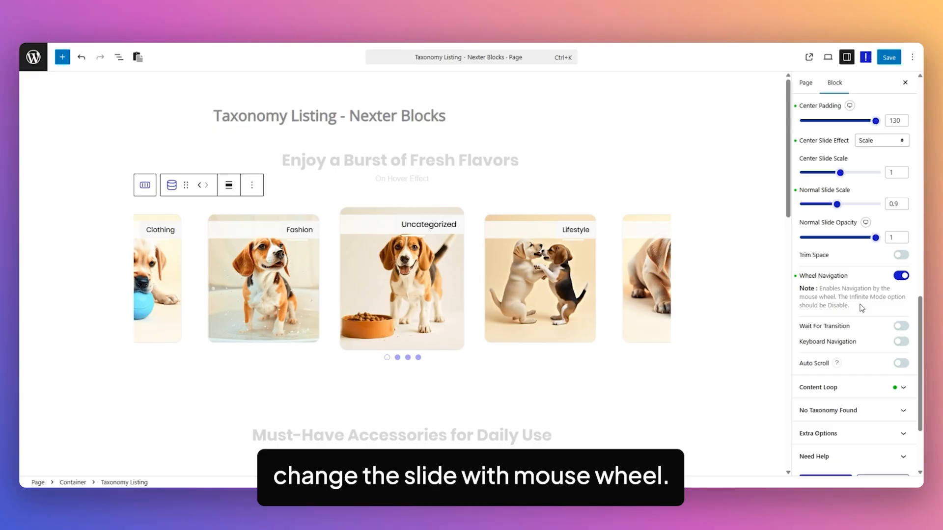
{"action": "left_click", "coordinate": [903, 327]}
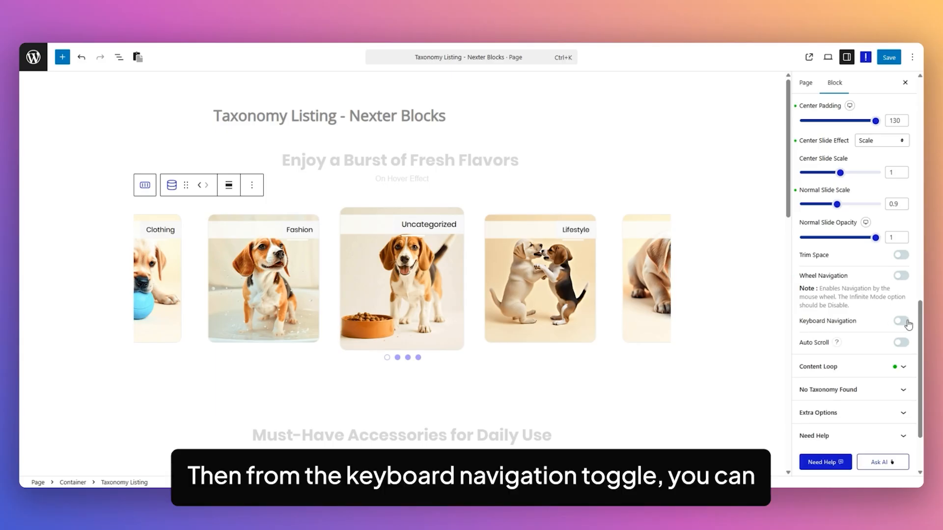
{"action": "left_click", "coordinate": [901, 321]}
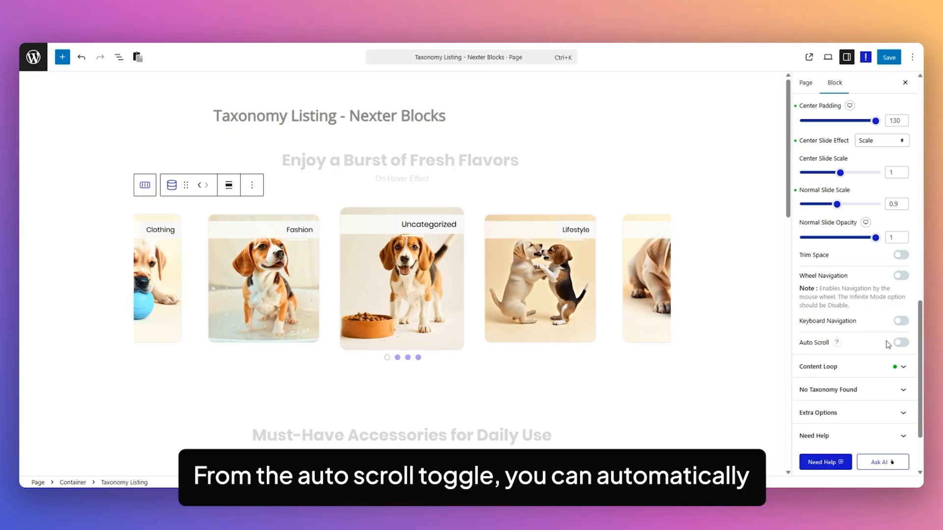
{"action": "left_click", "coordinate": [900, 343]}
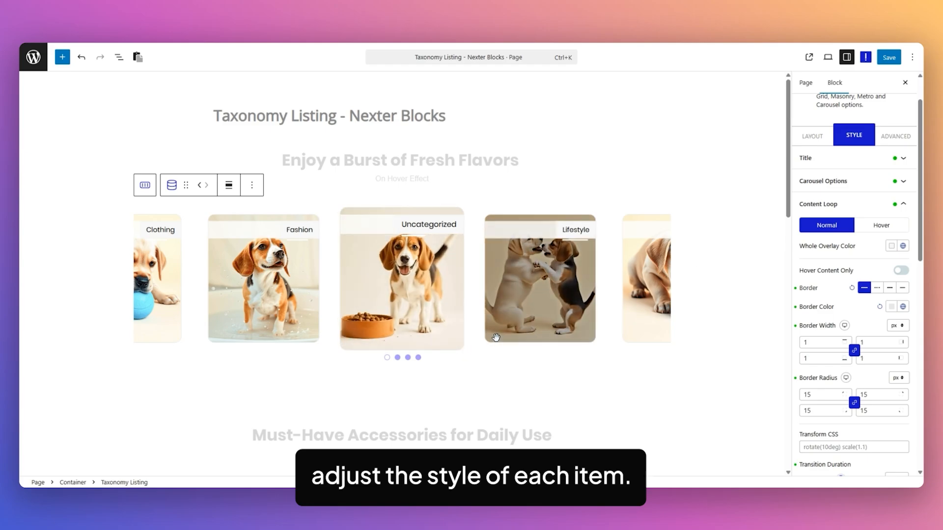
Review the content loop's normal-state border, radius, transform CSS and CSS filter options, and check its box shadow settings
{"action": "scroll", "coordinate": [848, 300], "scroll_direction": "up", "scroll_amount": 2}
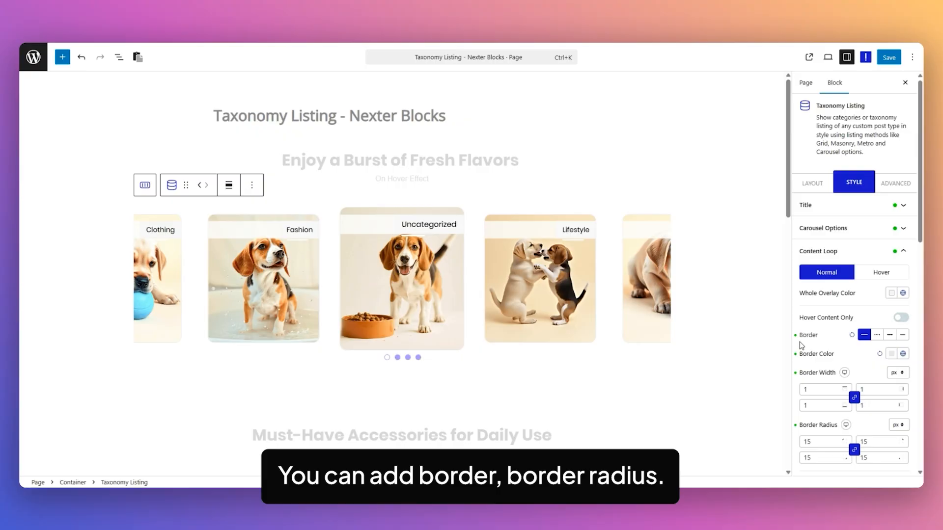
{"action": "scroll", "coordinate": [846, 356], "scroll_direction": "down", "scroll_amount": 3}
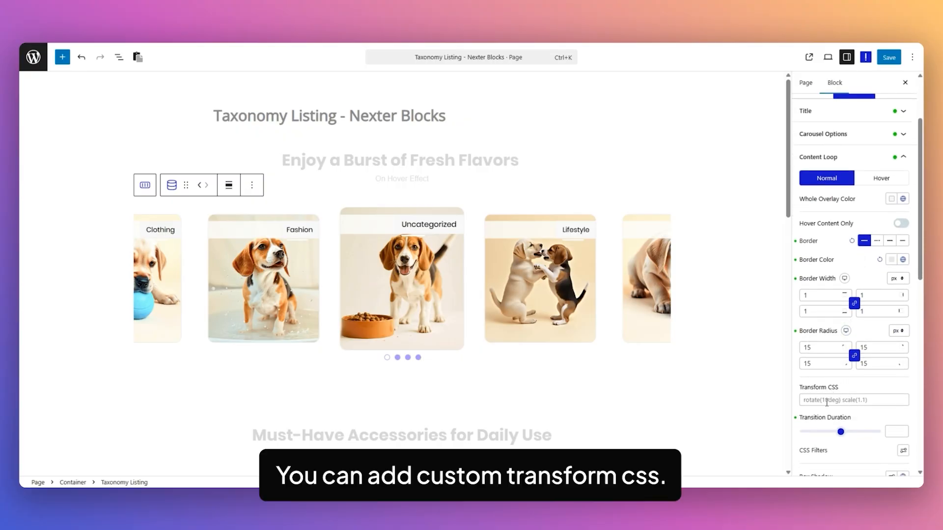
{"action": "scroll", "coordinate": [826, 402], "scroll_direction": "down", "scroll_amount": 3}
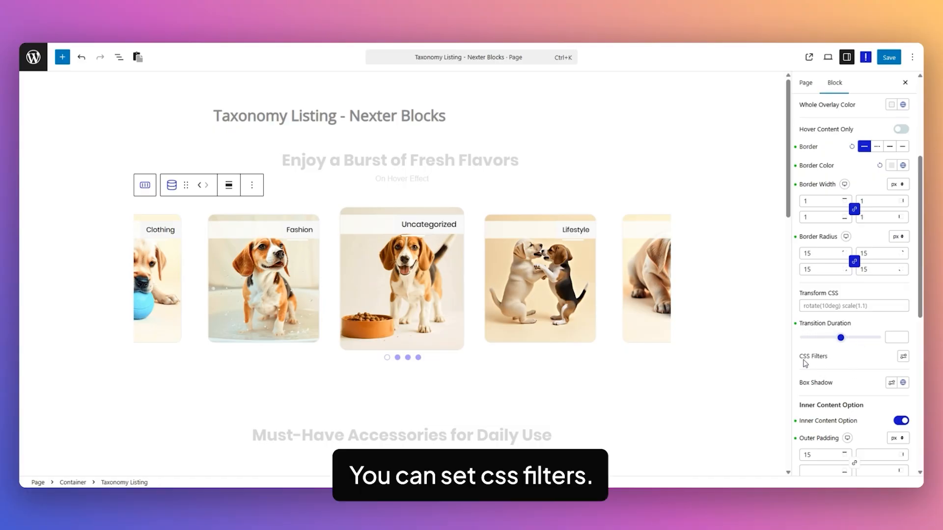
{"action": "left_click", "coordinate": [890, 384]}
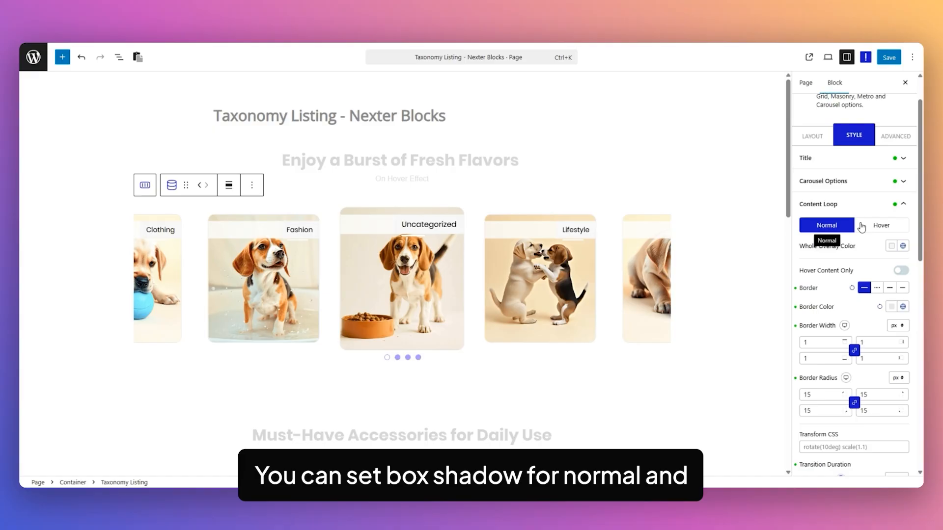
Review the content loop's hover-state options, toggle Inner Content Option off and back on, and check its padding, background and border settings
{"action": "left_click", "coordinate": [864, 225]}
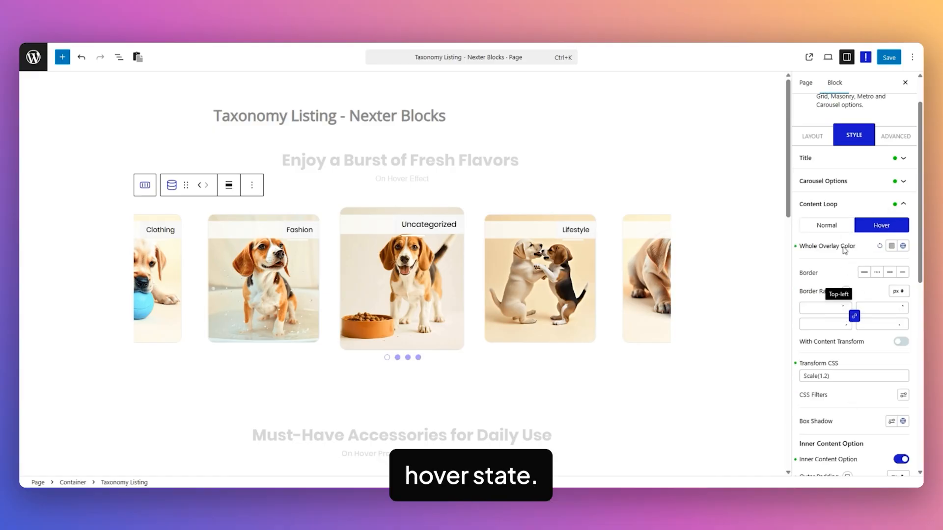
{"action": "scroll", "coordinate": [818, 321], "scroll_direction": "down", "scroll_amount": 3}
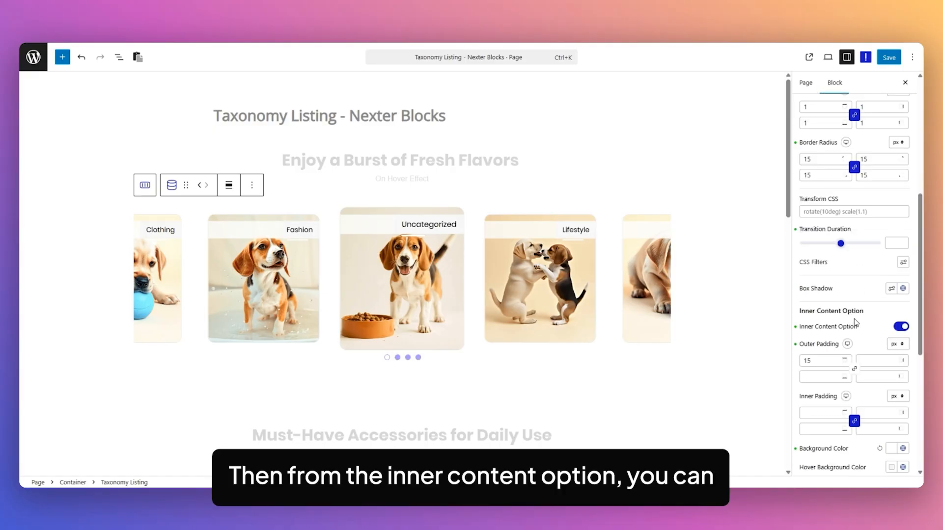
{"action": "left_click", "coordinate": [901, 326]}
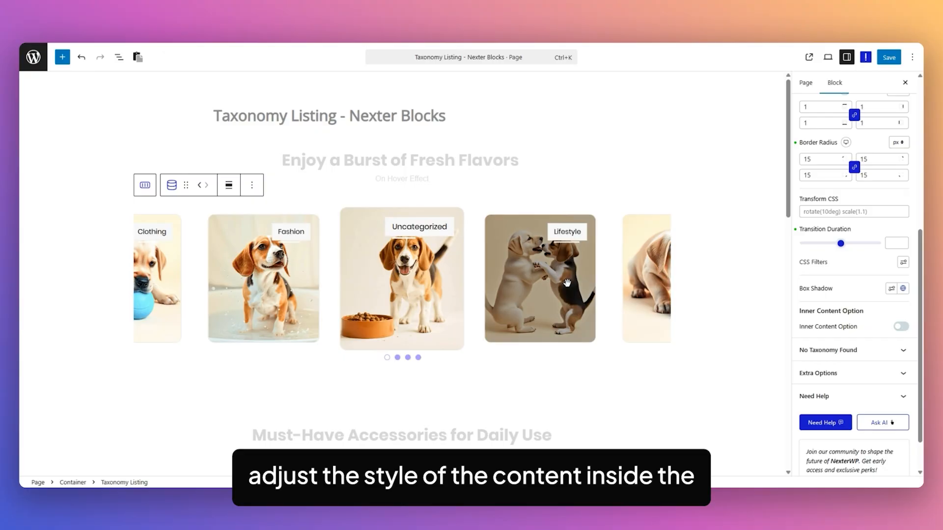
{"action": "left_click", "coordinate": [900, 326]}
{"action": "scroll", "coordinate": [837, 343], "scroll_direction": "down", "scroll_amount": 2}
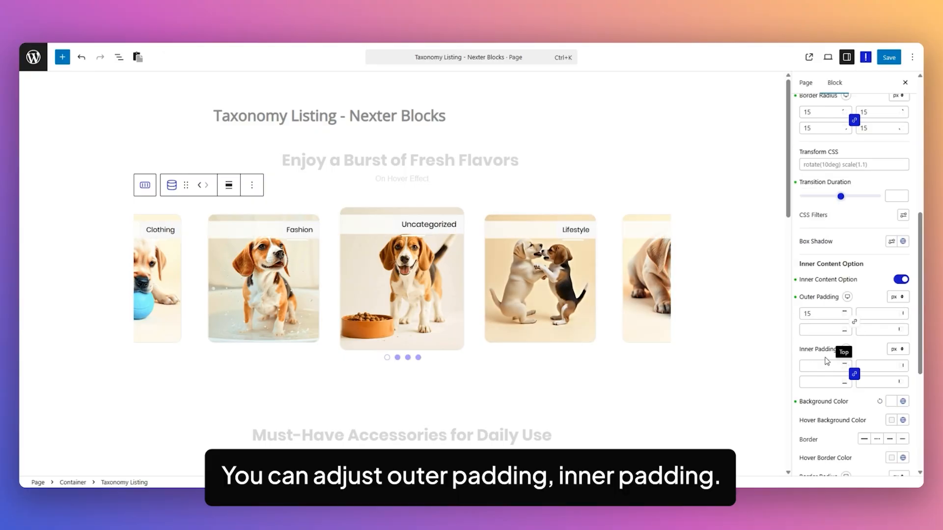
{"action": "scroll", "coordinate": [826, 362], "scroll_direction": "down", "scroll_amount": 2}
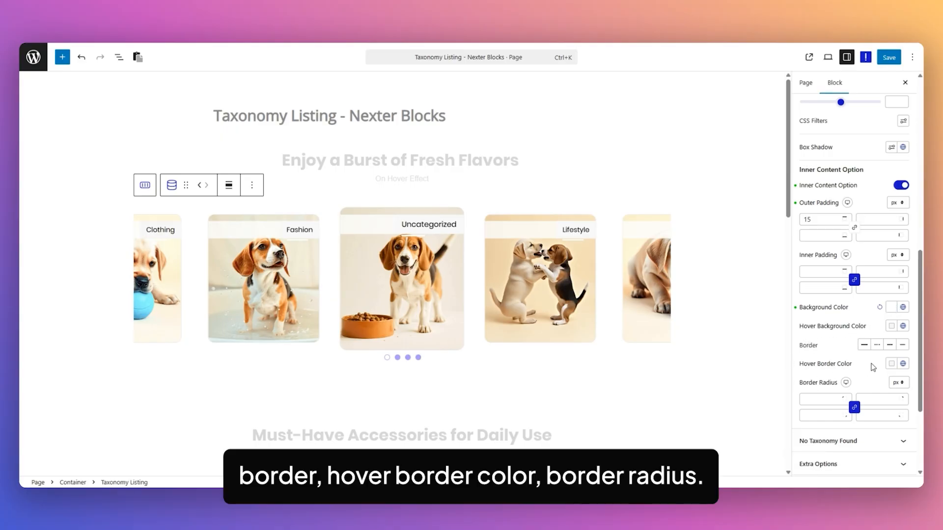
{"action": "scroll", "coordinate": [869, 371], "scroll_direction": "down", "scroll_amount": 1}
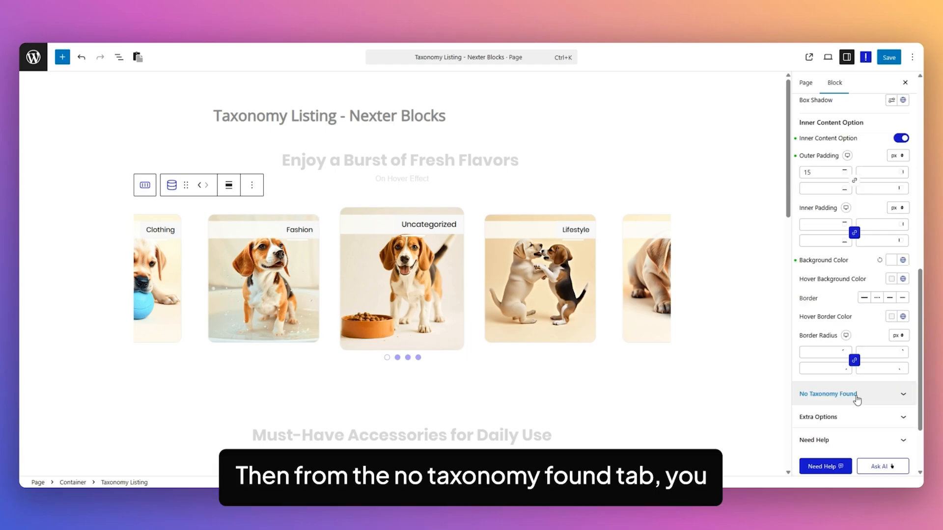
Review the No Taxonomy Found typography, color and background options, and check the Overflow choices in the style's Extra Options, keeping Hidden
{"action": "left_click", "coordinate": [856, 393]}
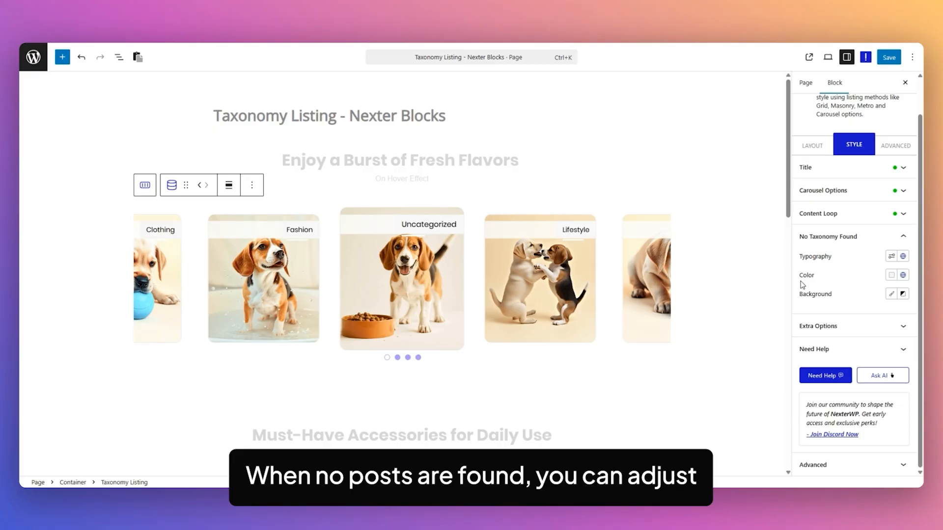
{"action": "left_click", "coordinate": [809, 325]}
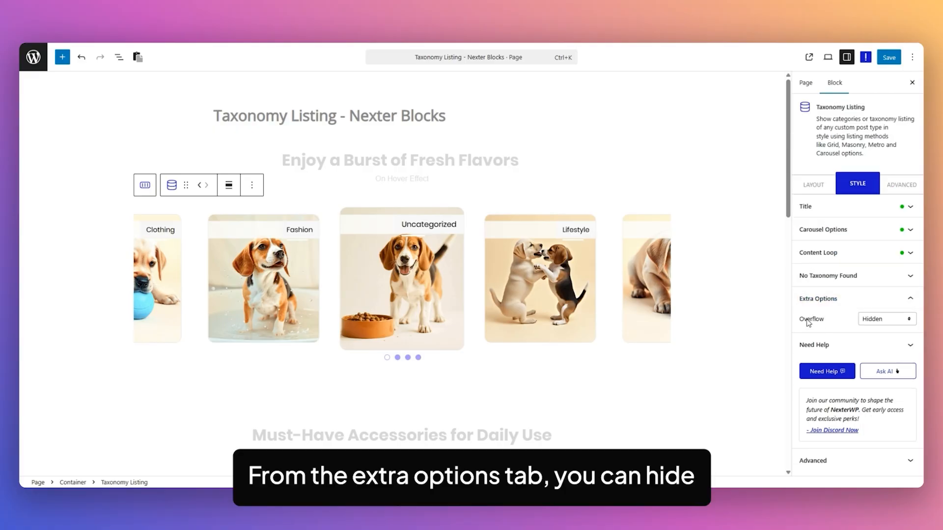
{"action": "left_click", "coordinate": [879, 319]}
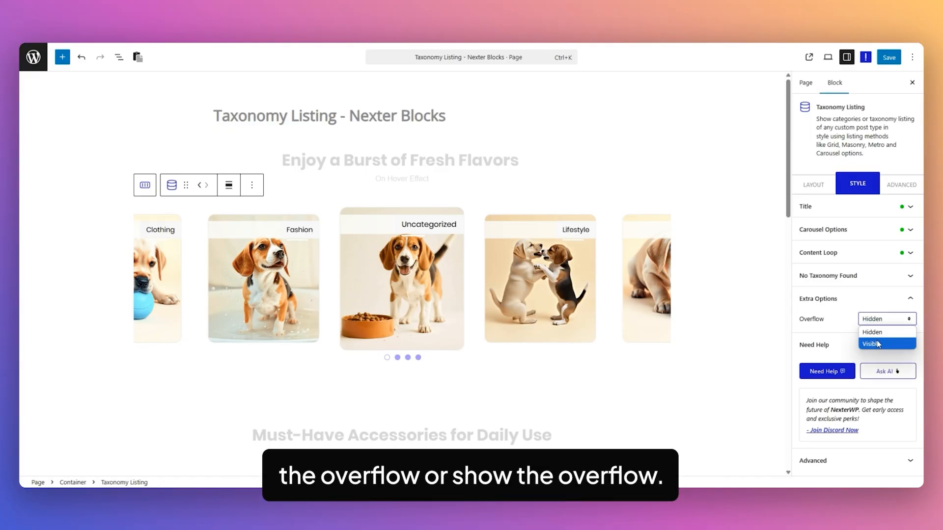
{"action": "left_click", "coordinate": [854, 322]}
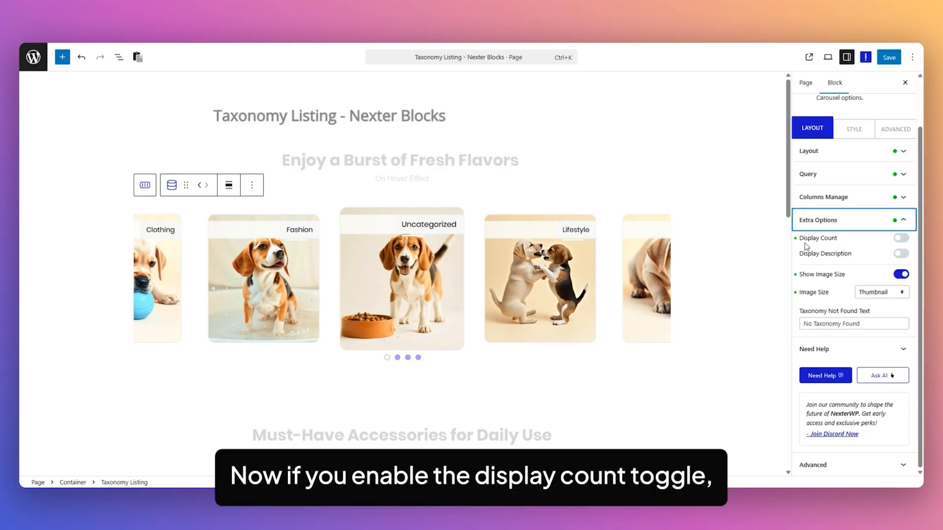
Enable Display Count for the listing and review the Count style's padding, after text, size, offset, typography, color and border options
{"action": "left_click", "coordinate": [900, 238]}
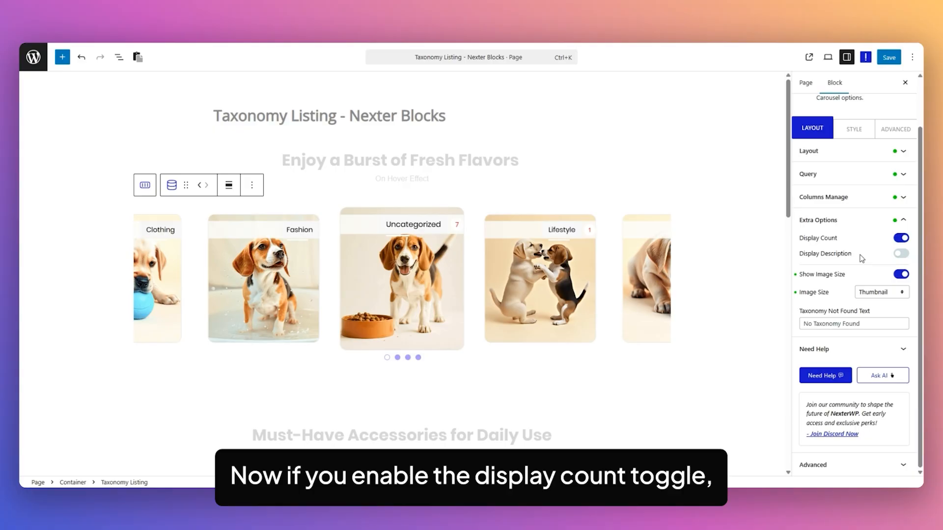
{"action": "left_click", "coordinate": [854, 140]}
{"action": "scroll", "coordinate": [852, 270], "scroll_direction": "down", "scroll_amount": 10}
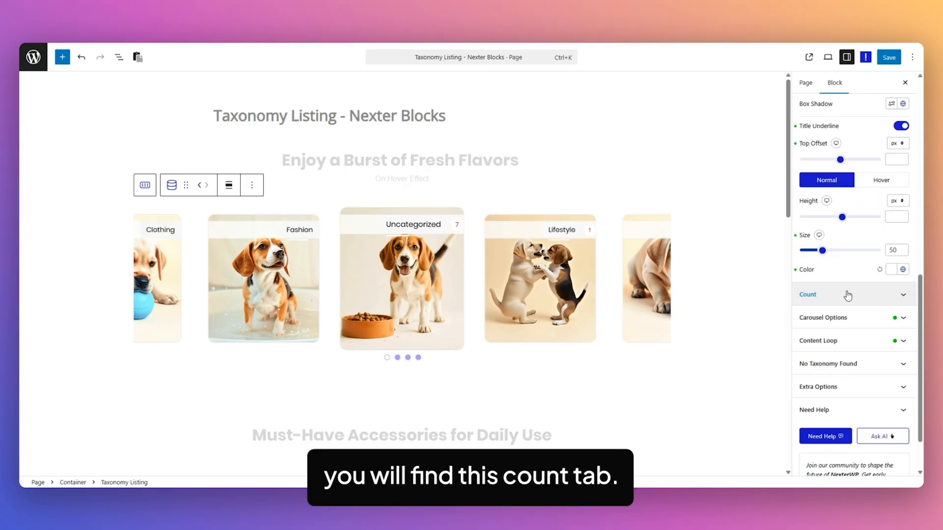
{"action": "left_click", "coordinate": [849, 295]}
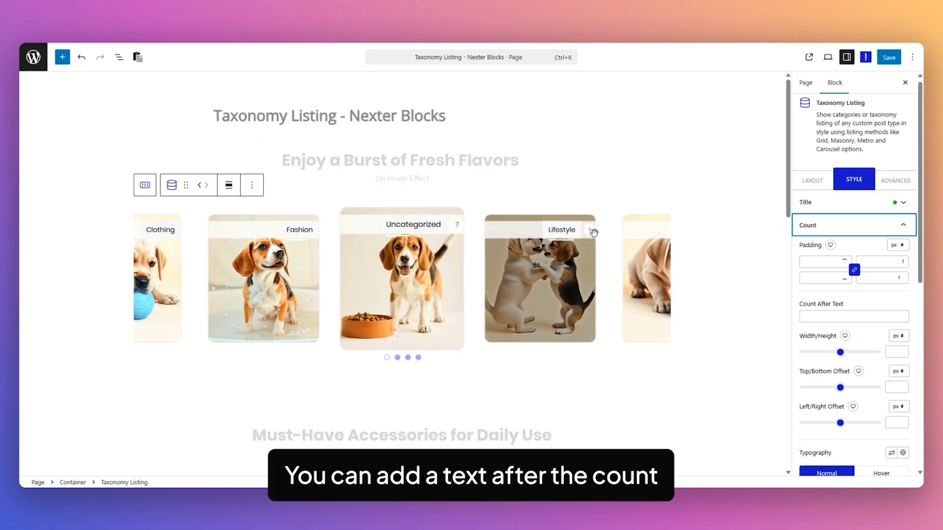
{"action": "scroll", "coordinate": [807, 302], "scroll_direction": "down", "scroll_amount": 1}
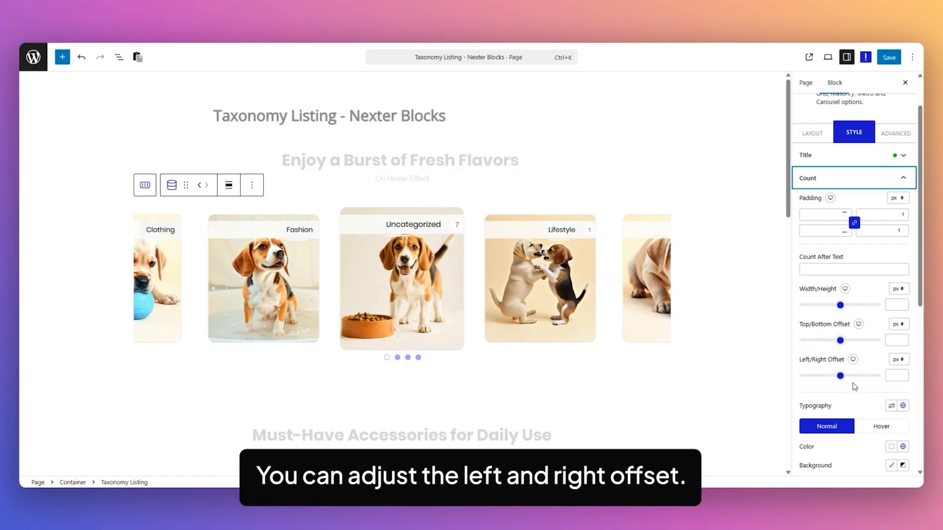
{"action": "scroll", "coordinate": [846, 393], "scroll_direction": "down", "scroll_amount": 2}
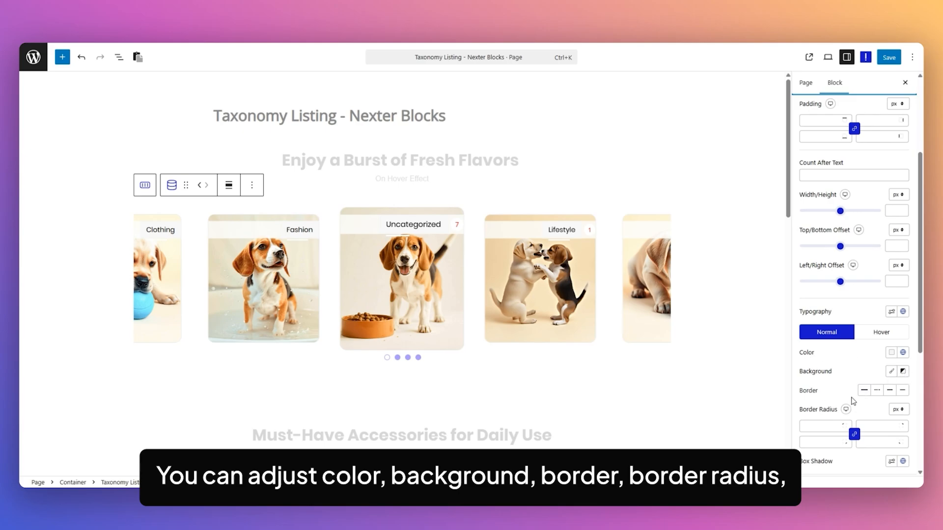
{"action": "scroll", "coordinate": [854, 397], "scroll_direction": "down", "scroll_amount": 2}
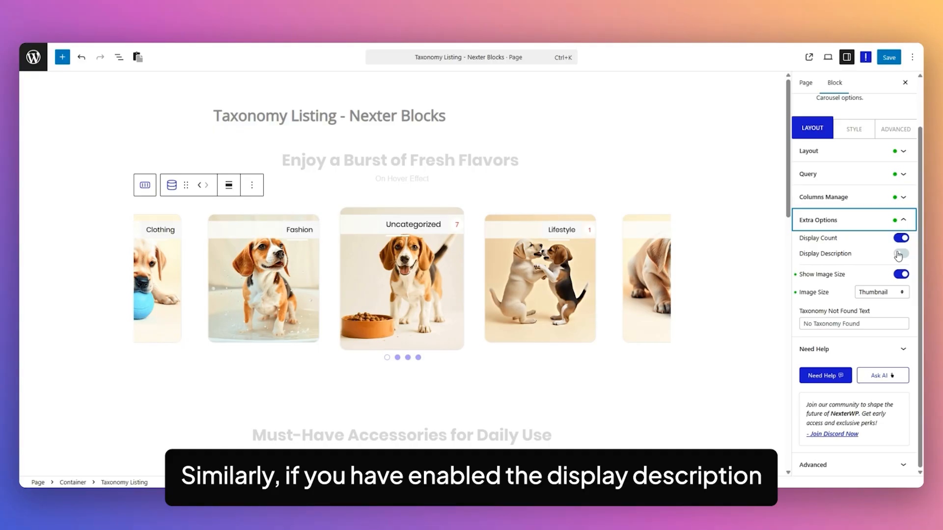
Enable Display Description, review the Description style's margin, alignment, typography and color options, and turn on Description Background to check its settings
{"action": "left_click", "coordinate": [901, 254]}
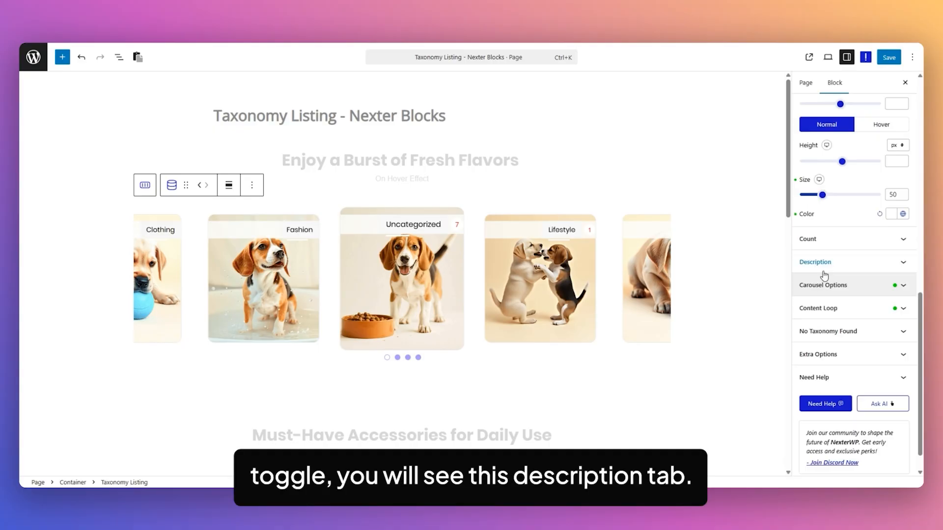
{"action": "left_click", "coordinate": [842, 263]}
{"action": "scroll", "coordinate": [873, 272], "scroll_direction": "up", "scroll_amount": 3}
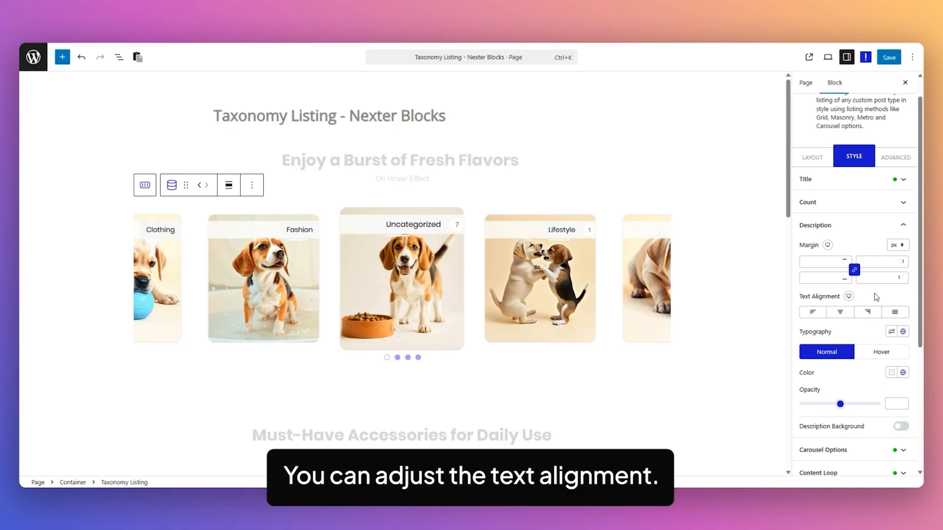
{"action": "scroll", "coordinate": [857, 337], "scroll_direction": "down", "scroll_amount": 1}
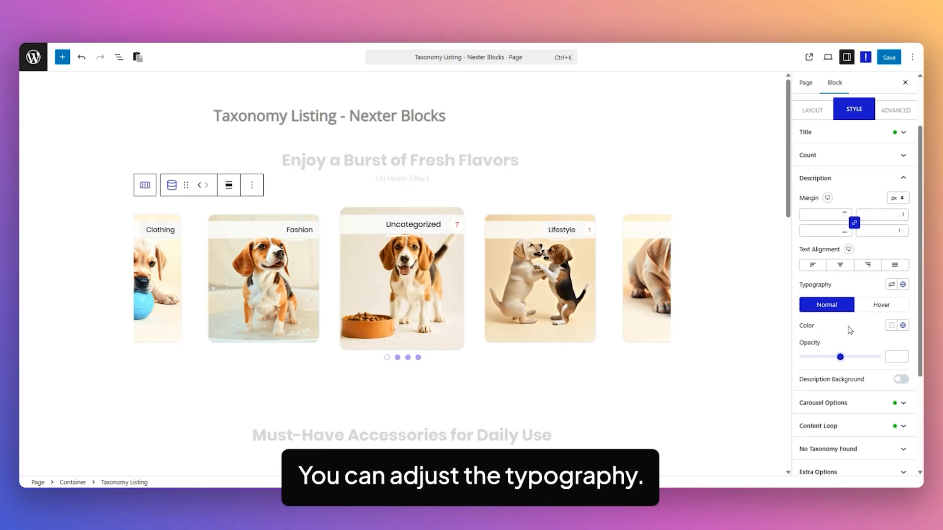
{"action": "scroll", "coordinate": [850, 330], "scroll_direction": "down", "scroll_amount": 1}
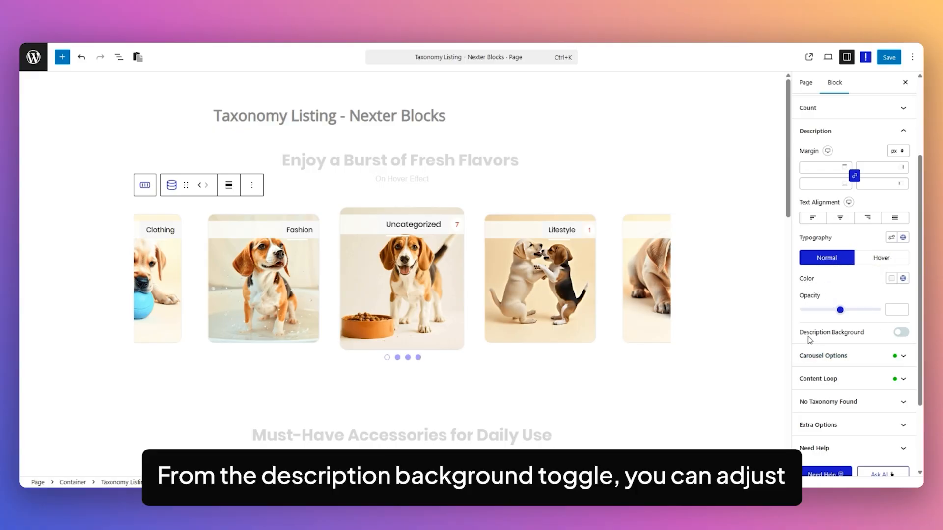
{"action": "left_click", "coordinate": [902, 334]}
{"action": "scroll", "coordinate": [834, 324], "scroll_direction": "down", "scroll_amount": 1}
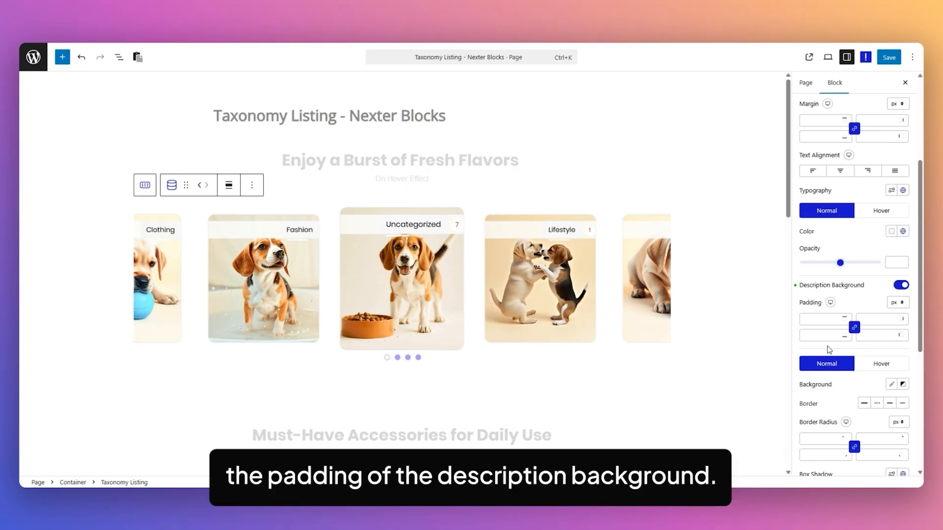
{"action": "scroll", "coordinate": [859, 343], "scroll_direction": "down", "scroll_amount": 2}
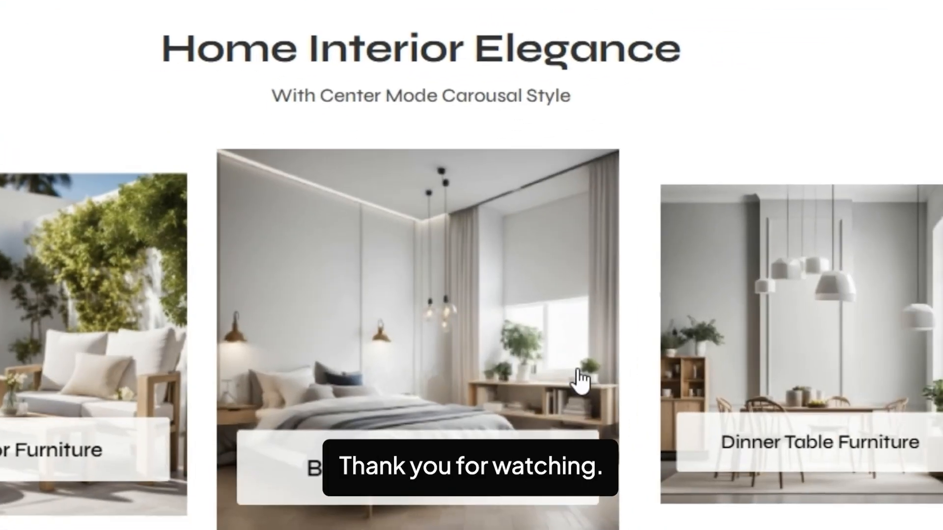
{"action": "left_click", "coordinate": [471, 367]}
{"action": "left_click", "coordinate": [450, 406]}
{"action": "scroll", "coordinate": [450, 412], "scroll_direction": "down", "scroll_amount": 10}
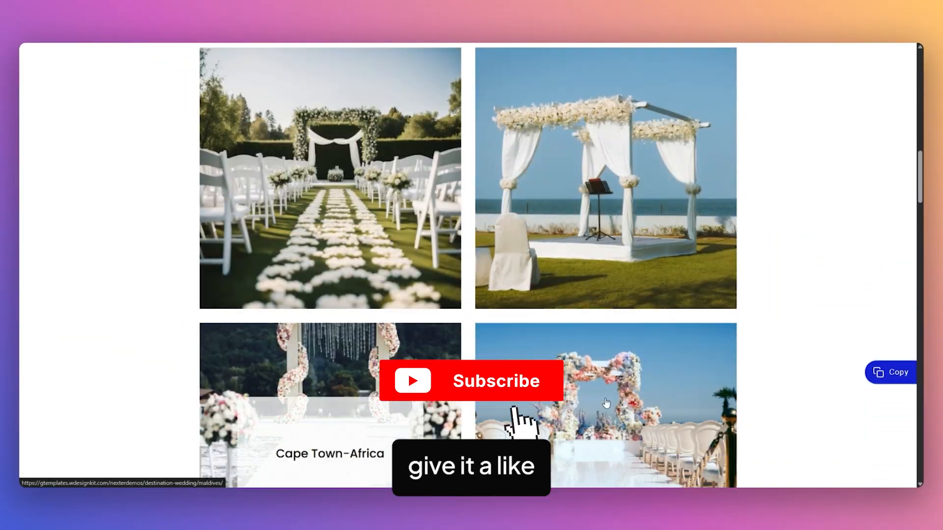
{"action": "scroll", "coordinate": [605, 403], "scroll_direction": "down", "scroll_amount": 11}
{"action": "scroll", "coordinate": [565, 338], "scroll_direction": "down", "scroll_amount": 9}
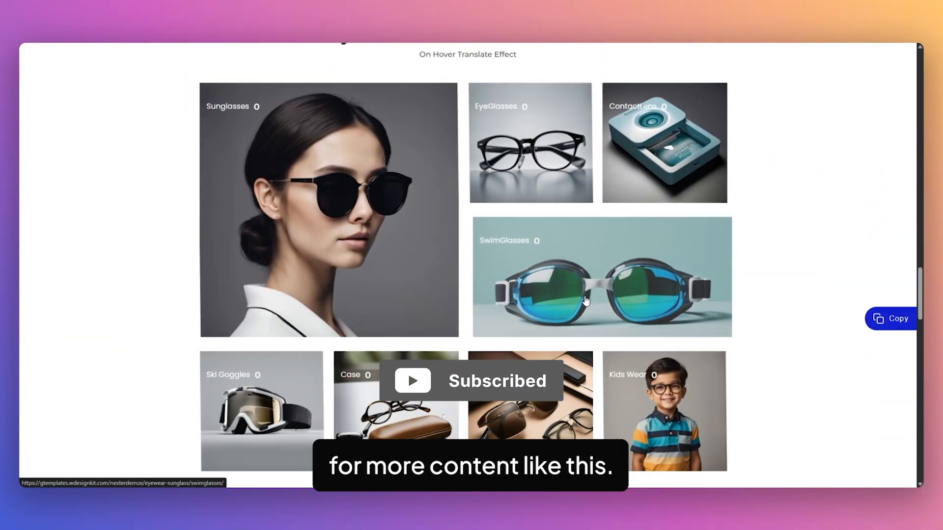
{"action": "scroll", "coordinate": [696, 398], "scroll_direction": "down", "scroll_amount": 6}
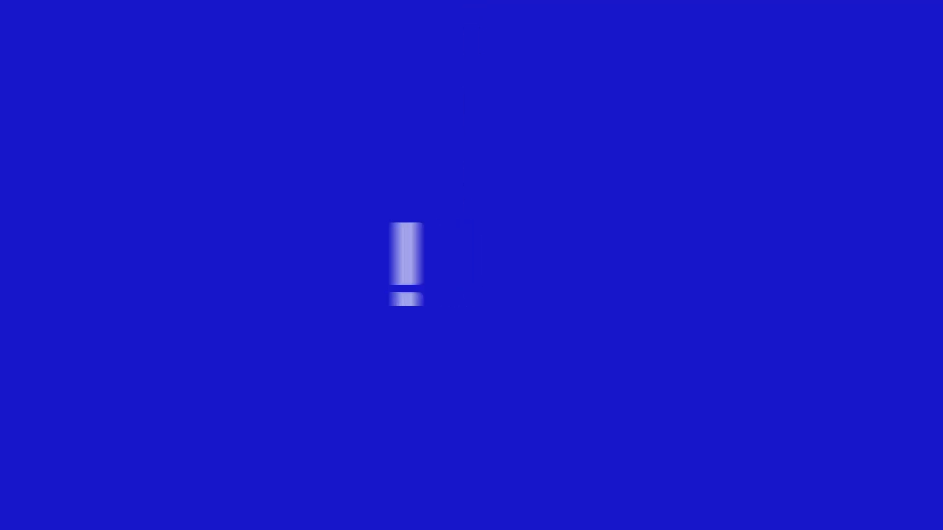